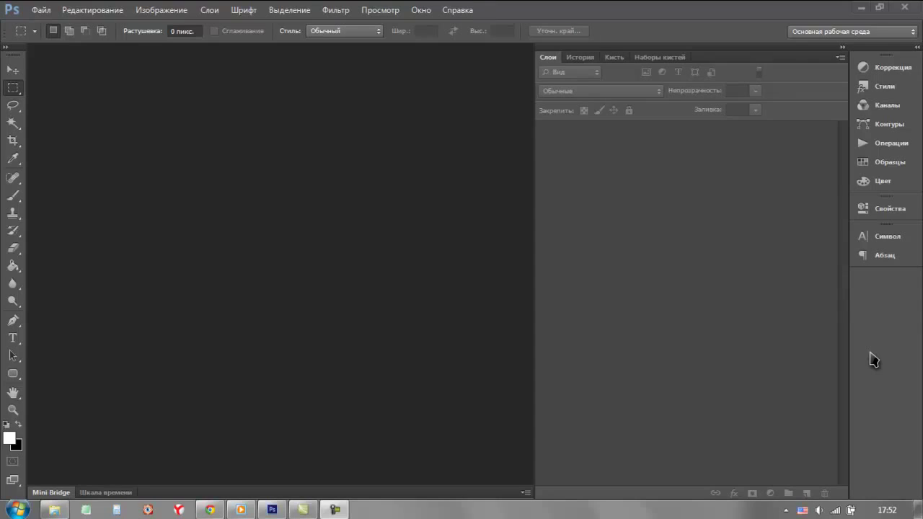
# - Browse to the D:\Изображения\Фотошоп\фотоманипуляции\Краматорск folder in the Open dialog
pyautogui.click(40, 12)
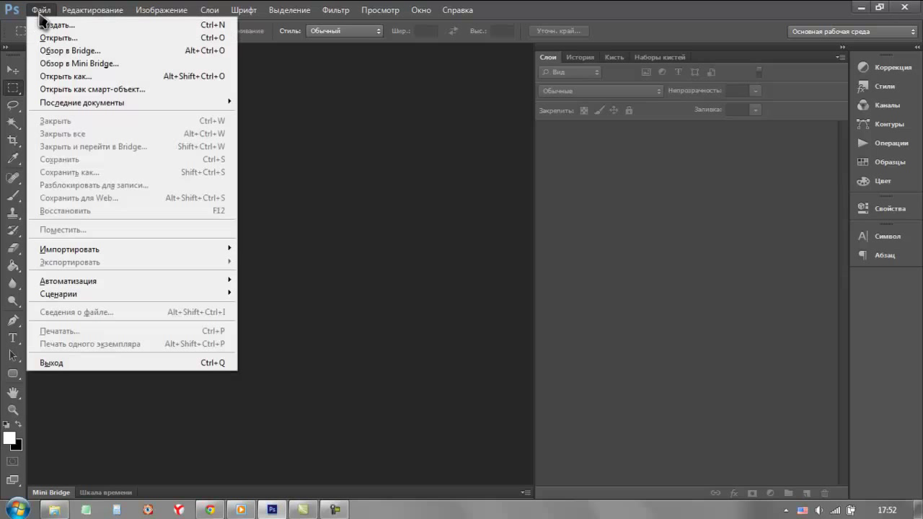
pyautogui.click(81, 40)
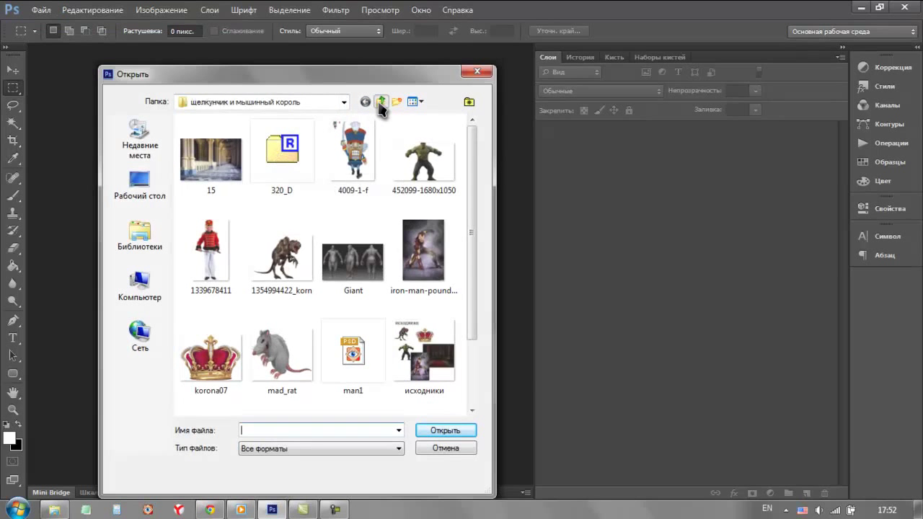
pyautogui.click(380, 102)
pyautogui.click(380, 102)
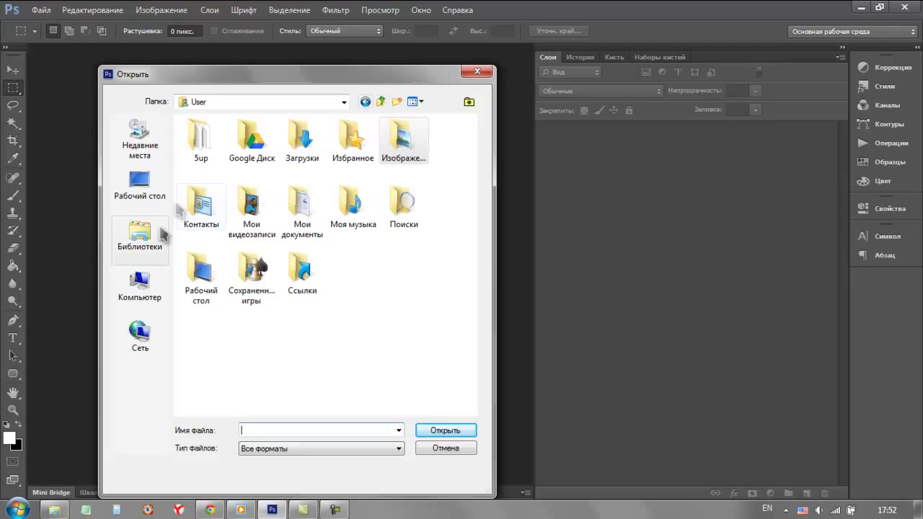
pyautogui.click(138, 285)
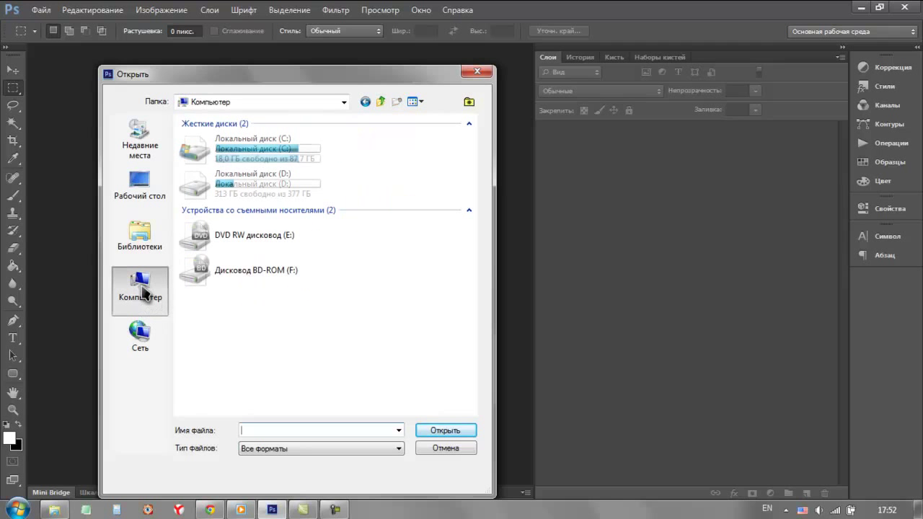
pyautogui.doubleClick(260, 179)
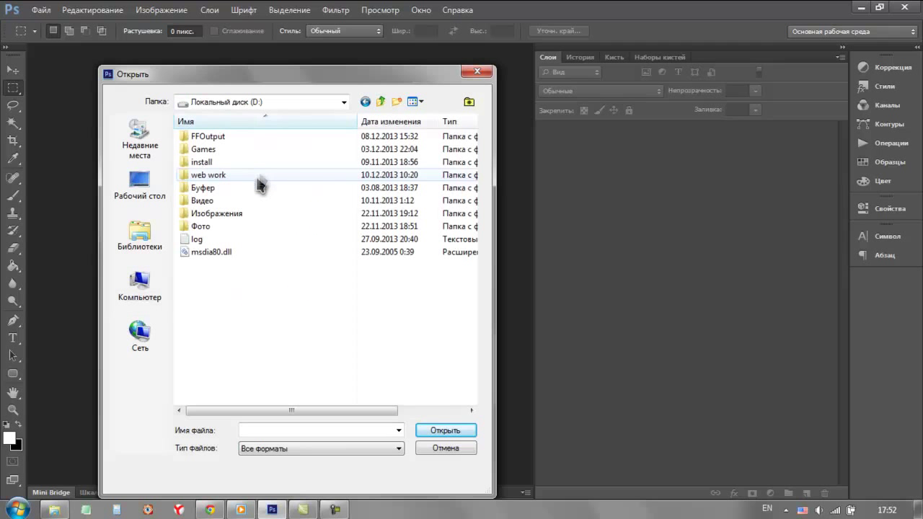
pyautogui.doubleClick(233, 216)
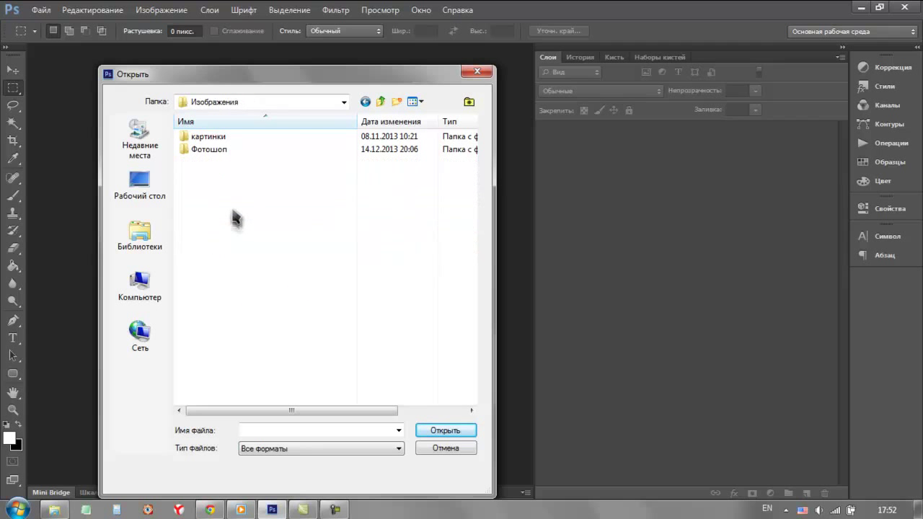
pyautogui.doubleClick(226, 149)
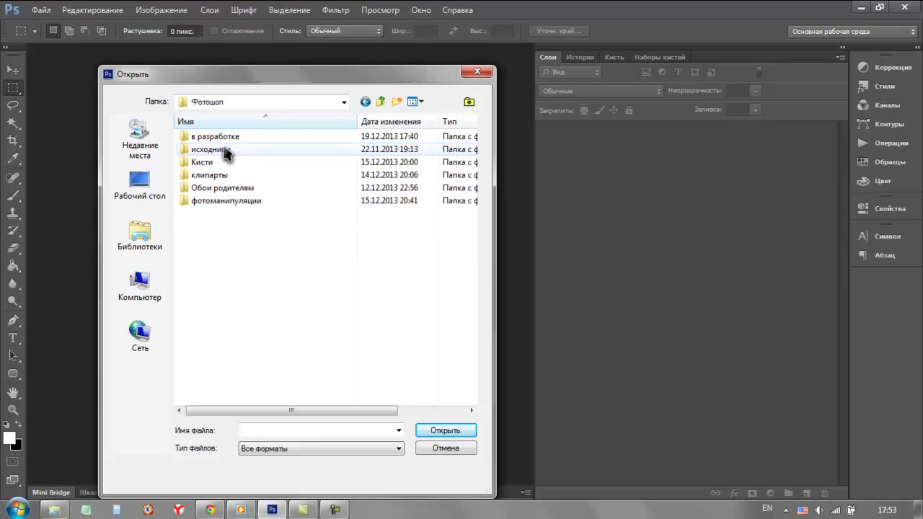
pyautogui.doubleClick(235, 202)
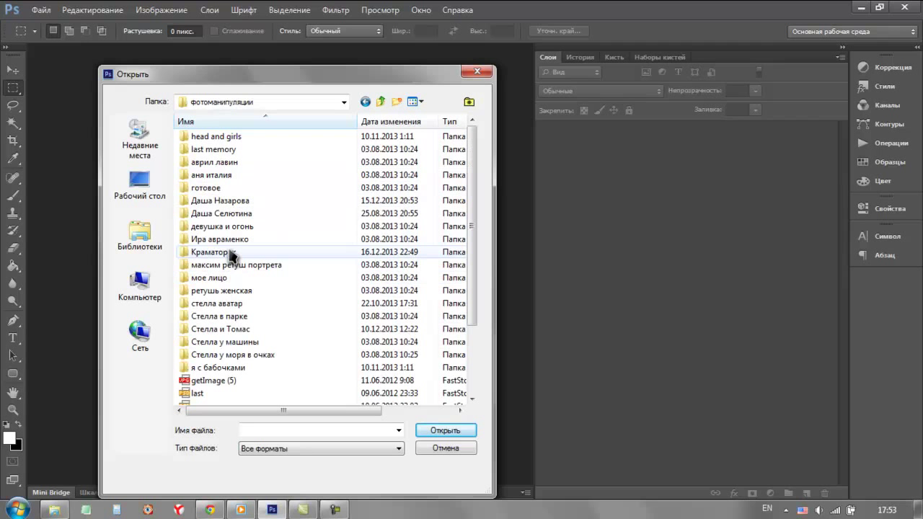
pyautogui.doubleClick(229, 253)
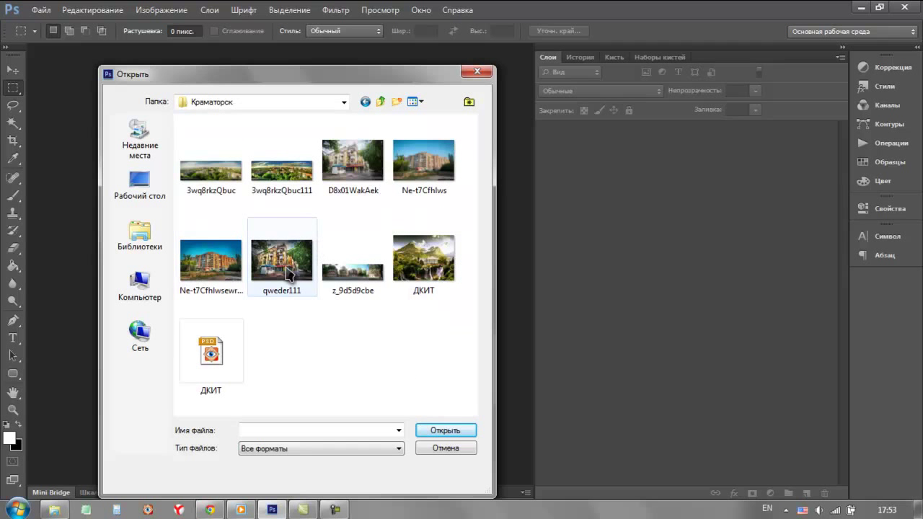
# - Open D8x01WakAek.jpg and dismiss the missing colour profile notice
pyautogui.doubleClick(360, 167)
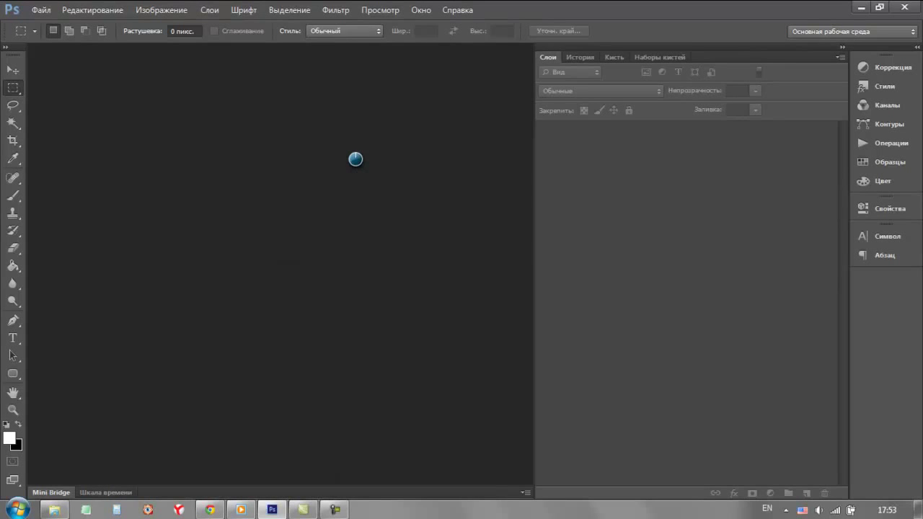
pyautogui.press('i')
pyautogui.click(509, 257)
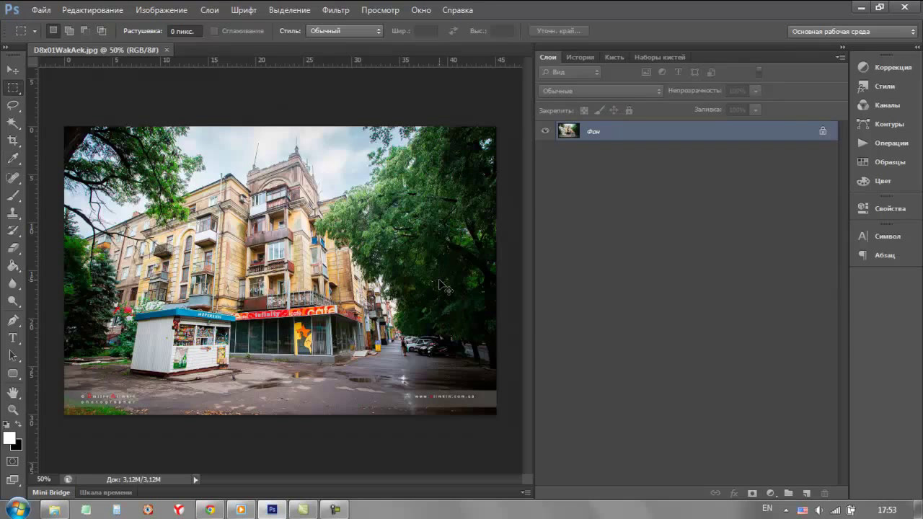
pyautogui.scroll(1, 445, 287)
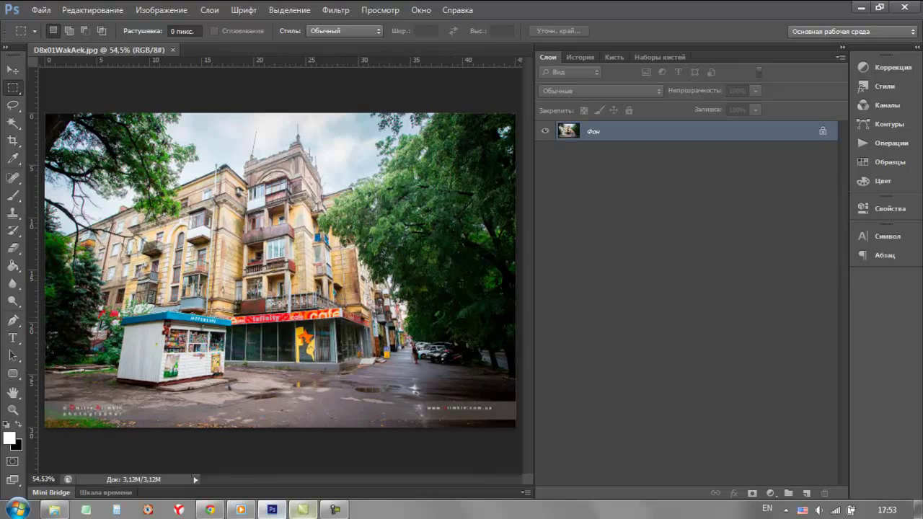
pyautogui.click(163, 10)
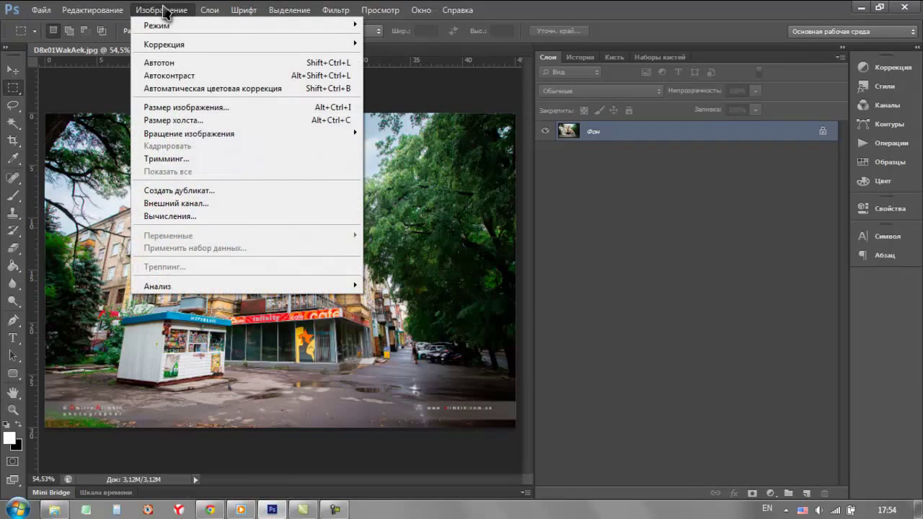
pyautogui.moveTo(217, 44)
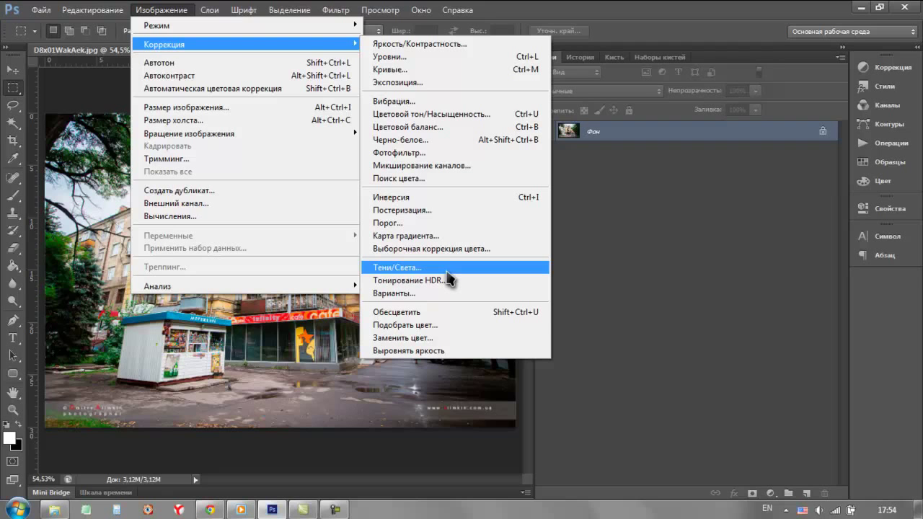
# - In Тени/Света, set Shadows to amount 50%, tonal width 40%, radius 40 px
pyautogui.click(447, 271)
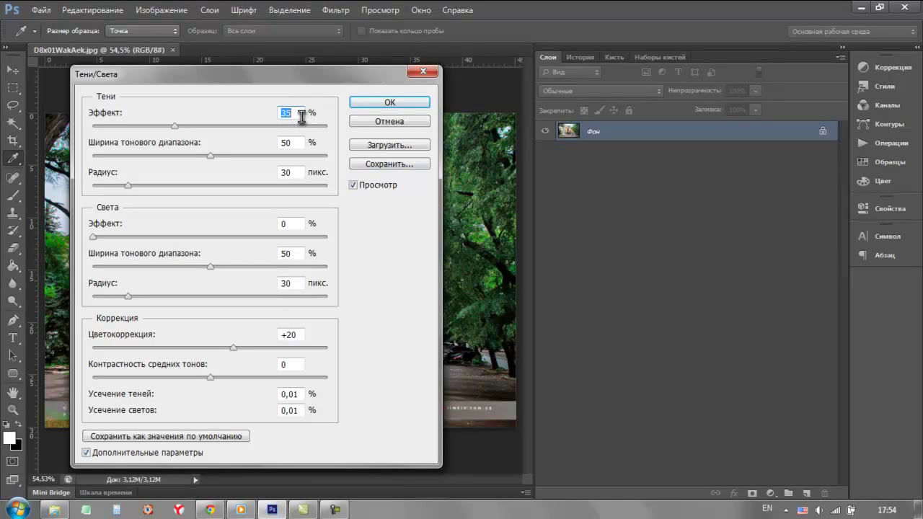
pyautogui.write('50')
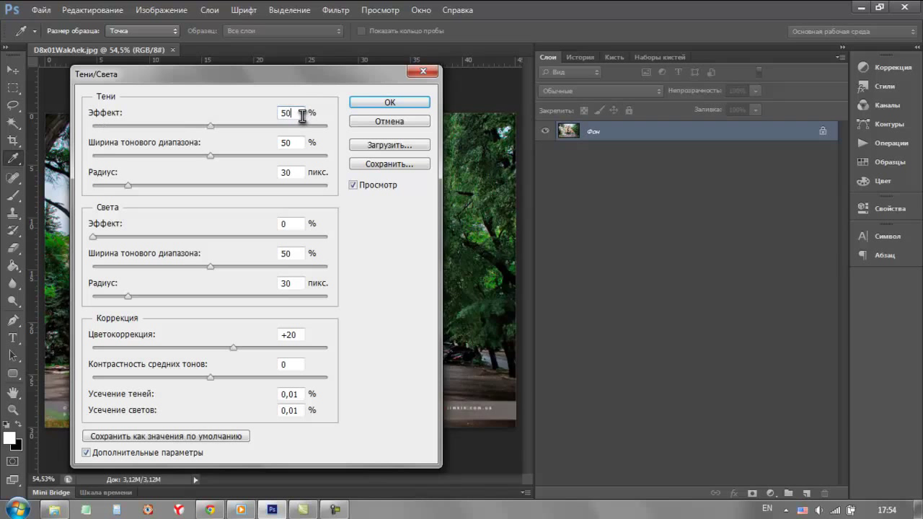
pyautogui.doubleClick(288, 143)
pyautogui.write('40')
pyautogui.doubleClick(283, 172)
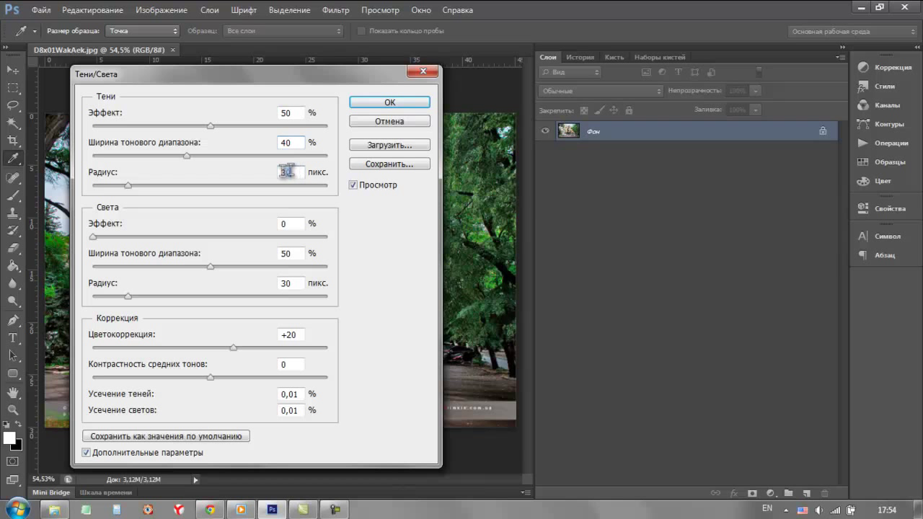
pyautogui.write('40')
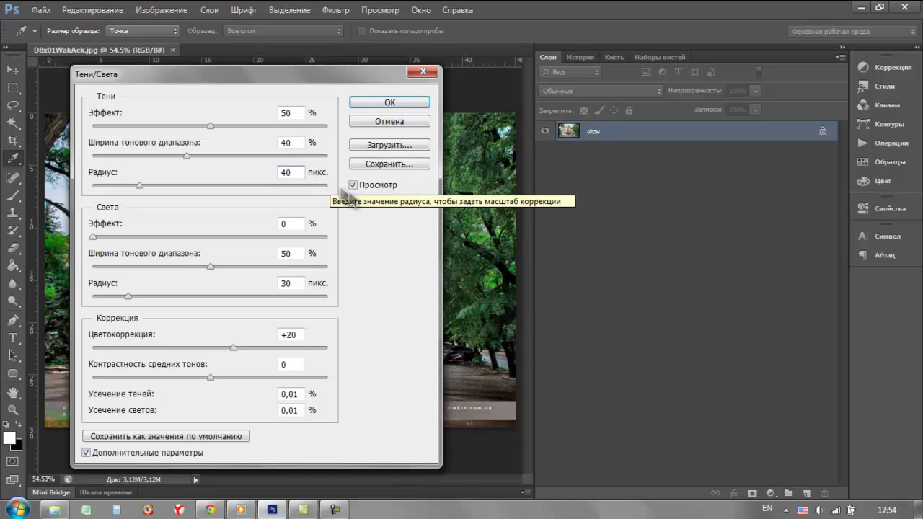
# - Set Highlights to amount 50%, tonal width 40%, radius 120 px
pyautogui.doubleClick(292, 225)
pyautogui.write('50')
pyautogui.doubleClick(287, 253)
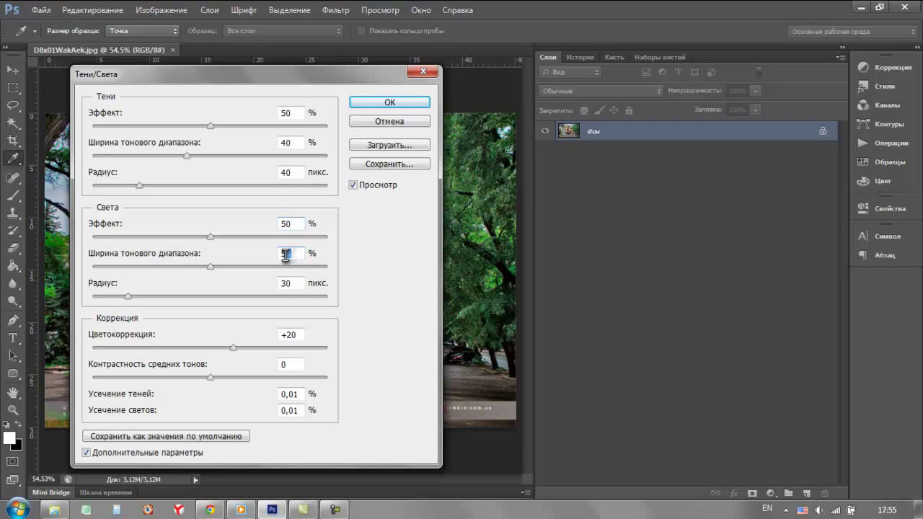
pyautogui.write('40')
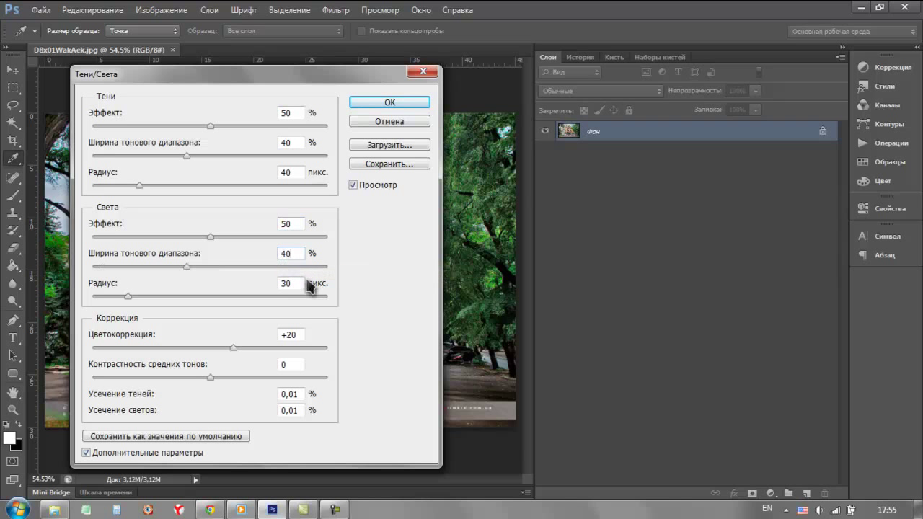
pyautogui.doubleClick(295, 283)
pyautogui.write('1')
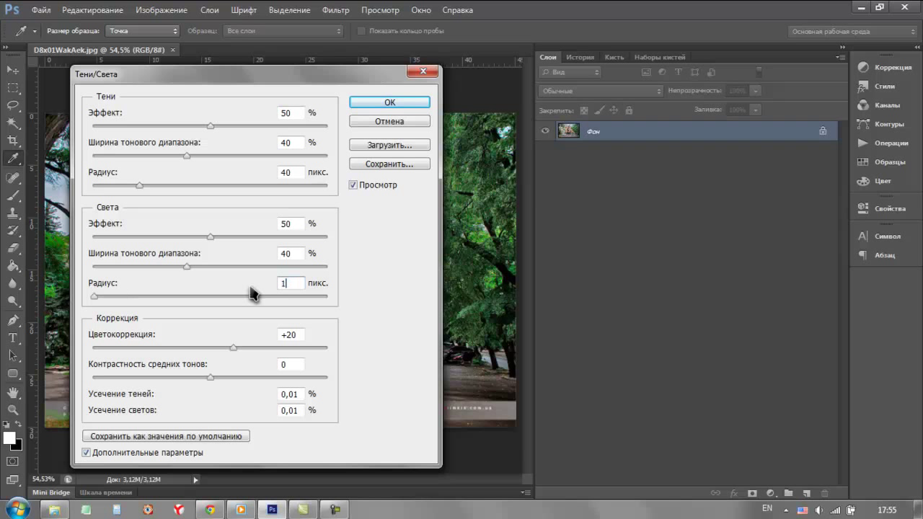
pyautogui.write('20')
pyautogui.moveTo(286, 79); pyautogui.dragTo(755, 69)
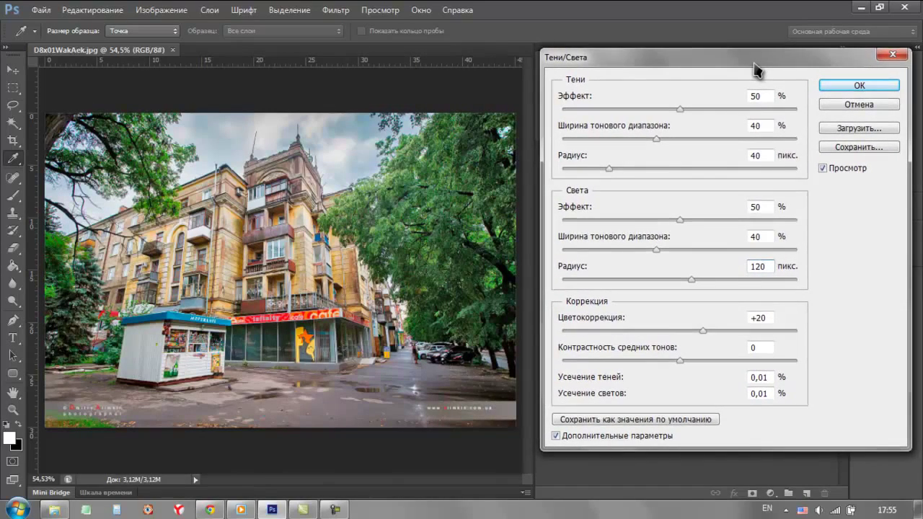
# - Set midtone contrast to +20 and apply the Shadows/Highlights correction
pyautogui.doubleClick(763, 318)
pyautogui.doubleClick(762, 348)
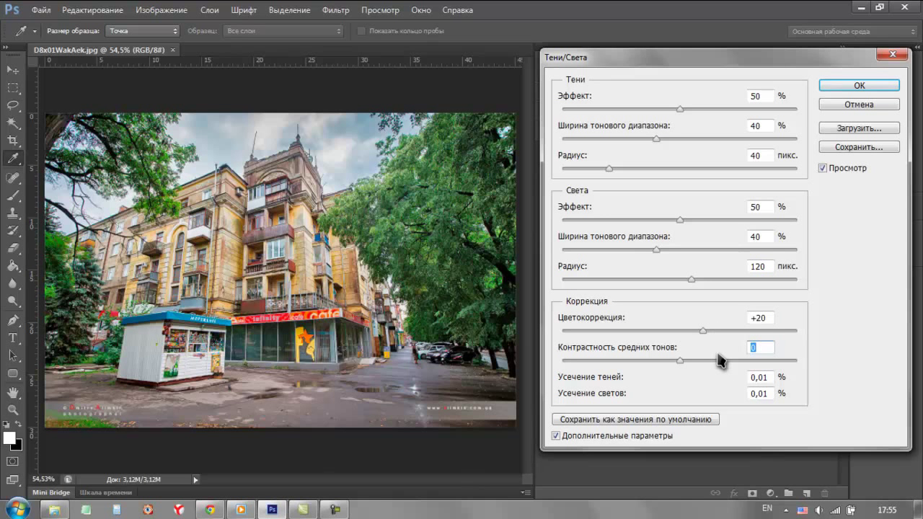
pyautogui.write('+20')
pyautogui.click(874, 91)
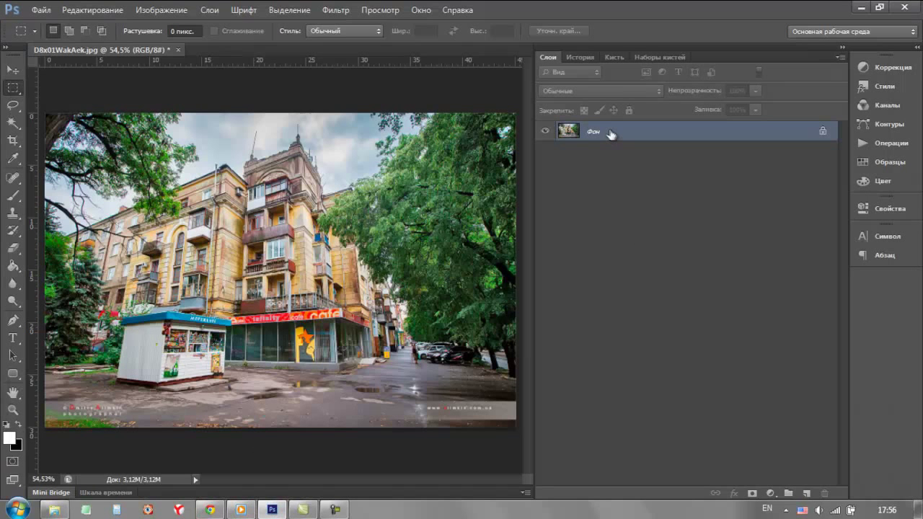
# - Duplicate the background layer, desaturate the copy, and blend it as Перекрытие (Overlay)
pyautogui.moveTo(611, 134); pyautogui.dragTo(805, 492)
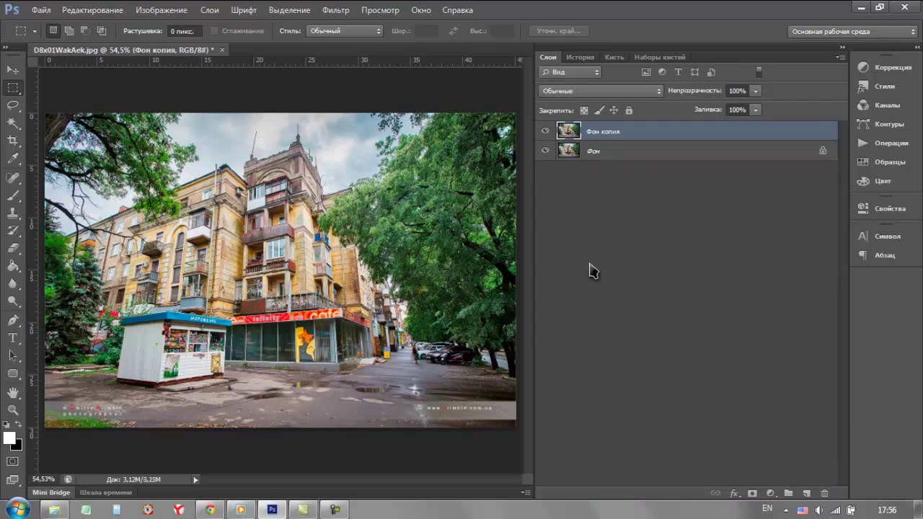
pyautogui.click(154, 10)
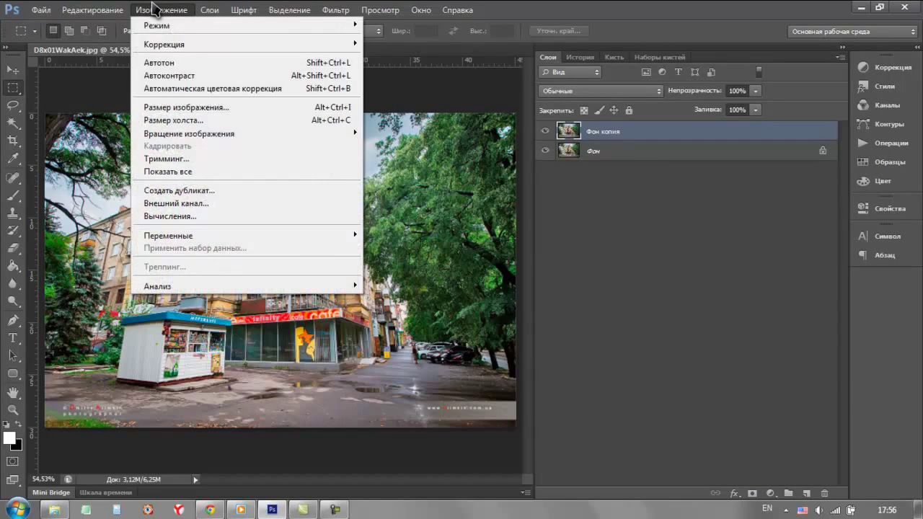
pyautogui.moveTo(173, 44)
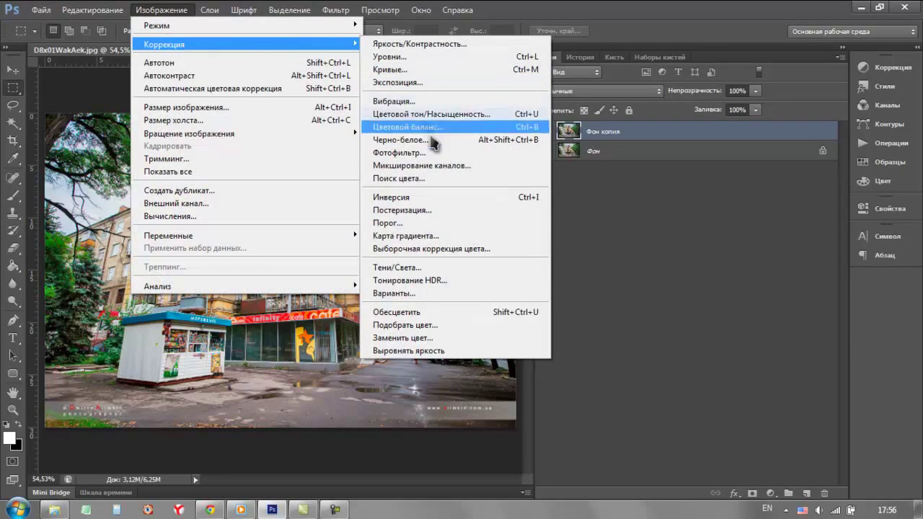
pyautogui.click(446, 313)
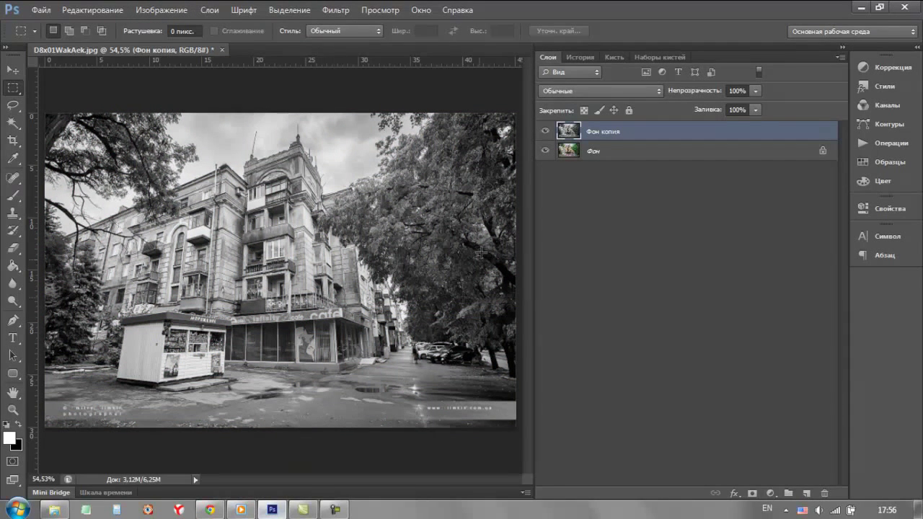
pyautogui.click(618, 92)
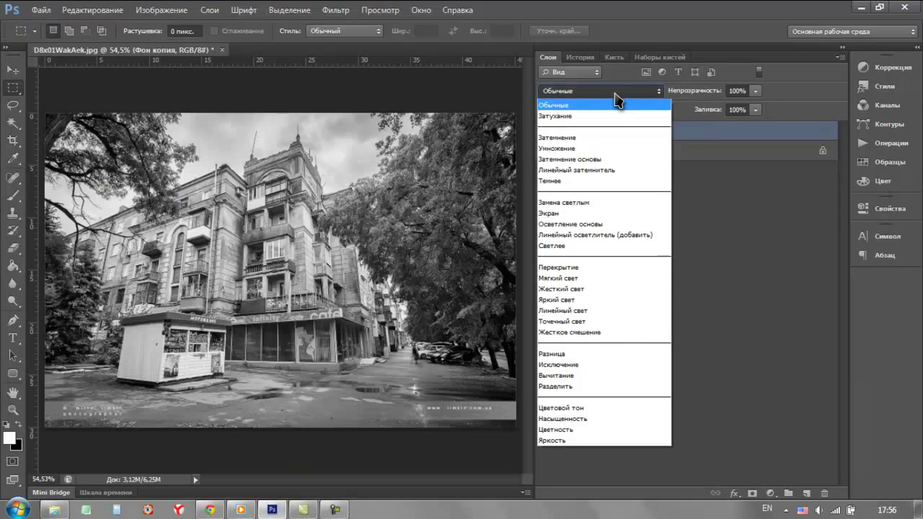
pyautogui.click(618, 267)
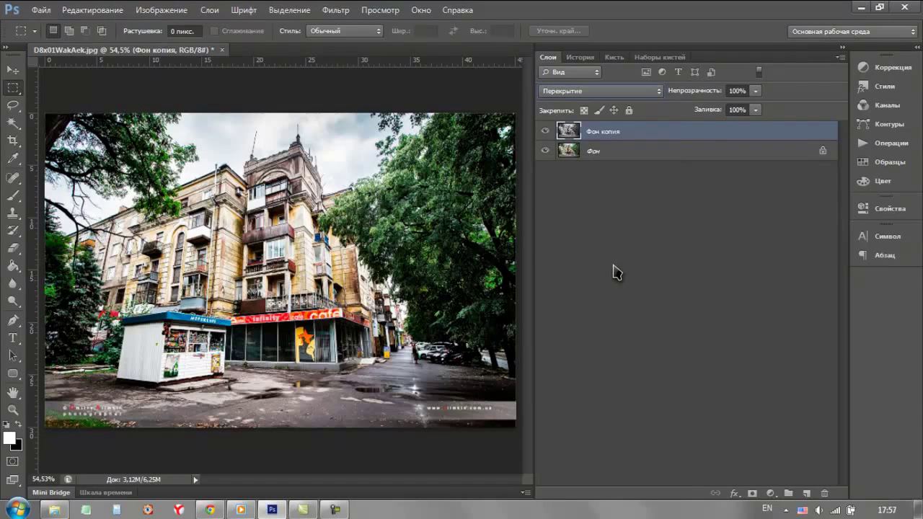
pyautogui.rightClick(621, 152)
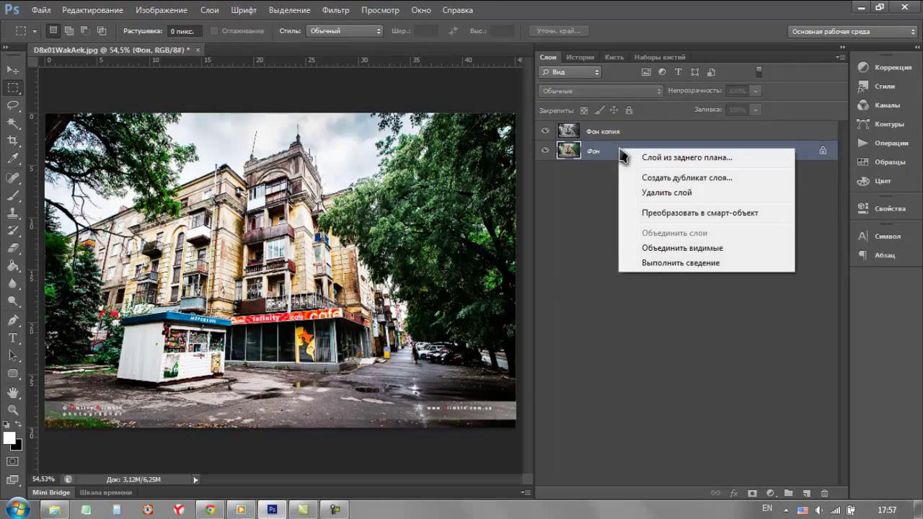
# - Duplicate Фон as Фон копия 2, move it to the top, and apply a 35 px Gaussian Blur
pyautogui.click(677, 178)
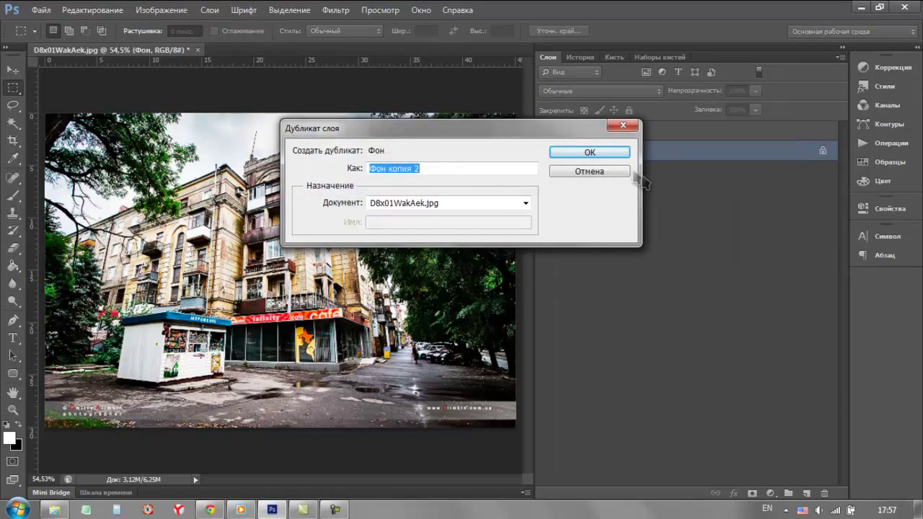
pyautogui.click(622, 152)
pyautogui.moveTo(625, 153); pyautogui.dragTo(605, 130)
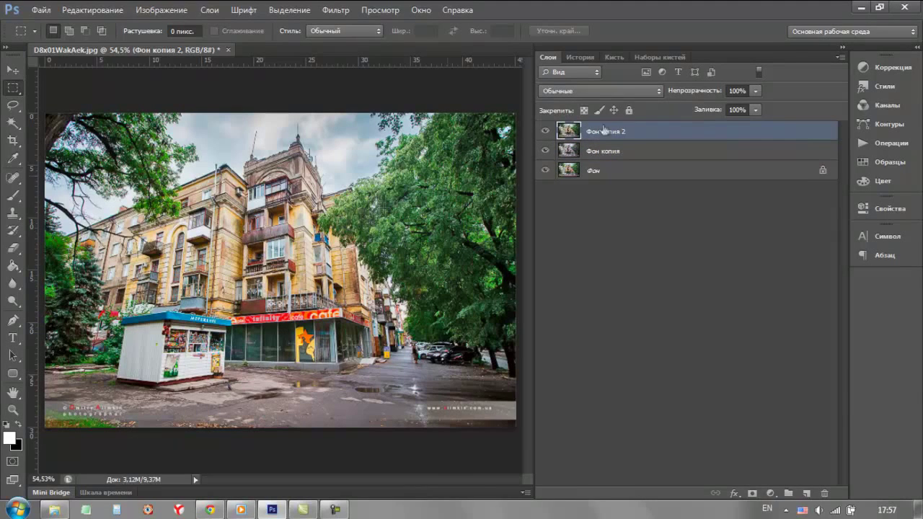
pyautogui.click(337, 10)
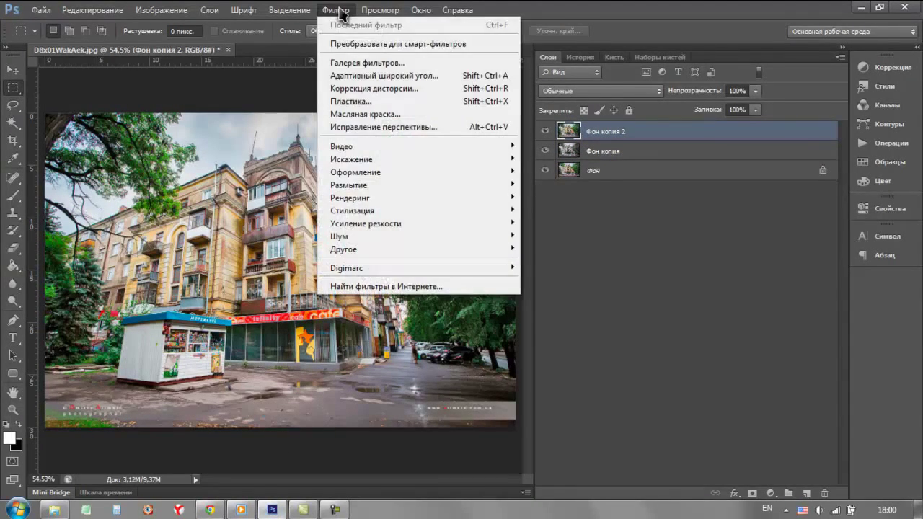
pyautogui.moveTo(349, 185)
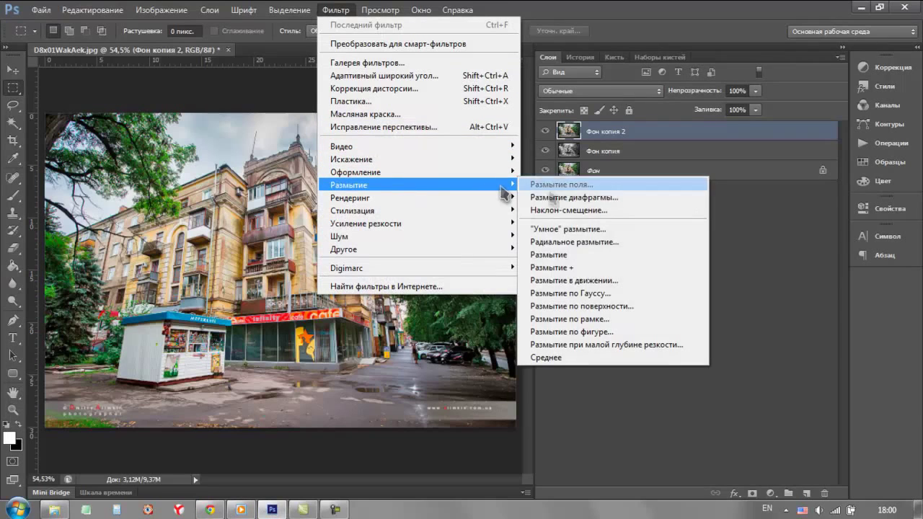
pyautogui.click(613, 294)
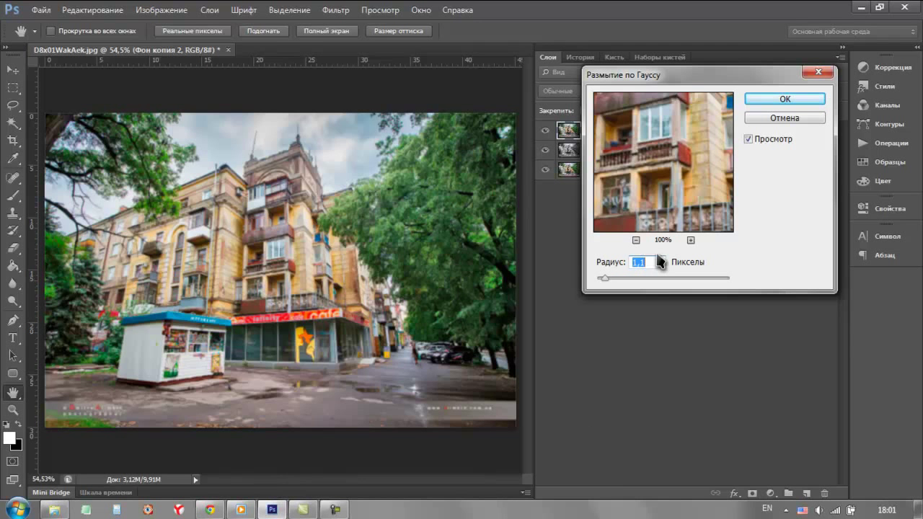
pyautogui.write('35')
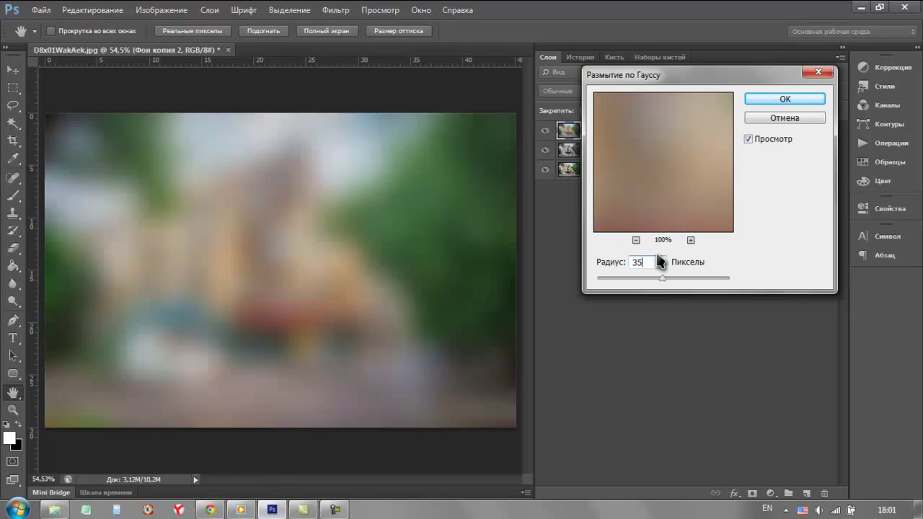
pyautogui.click(442, 305)
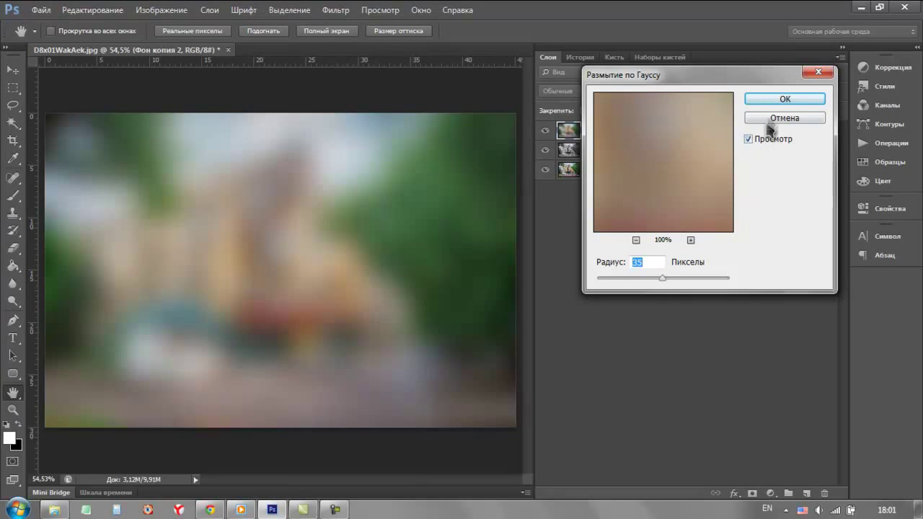
pyautogui.click(777, 100)
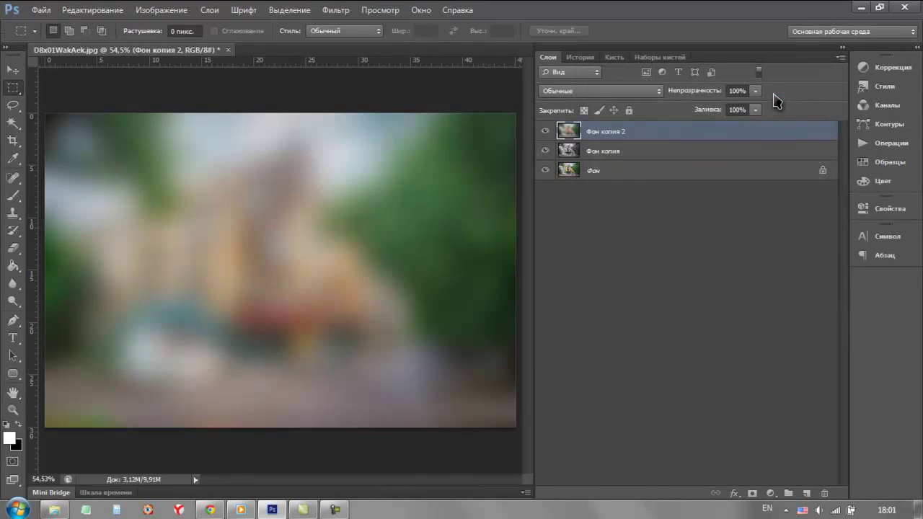
# - Set the blurred layer to Мягкий свет (Soft Light) at 40% opacity, toggling visibility to compare
pyautogui.click(599, 91)
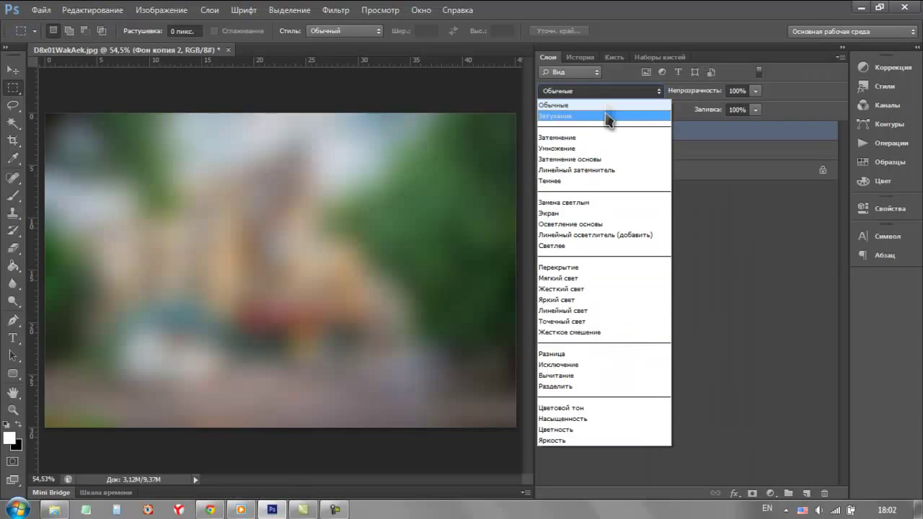
pyautogui.click(601, 278)
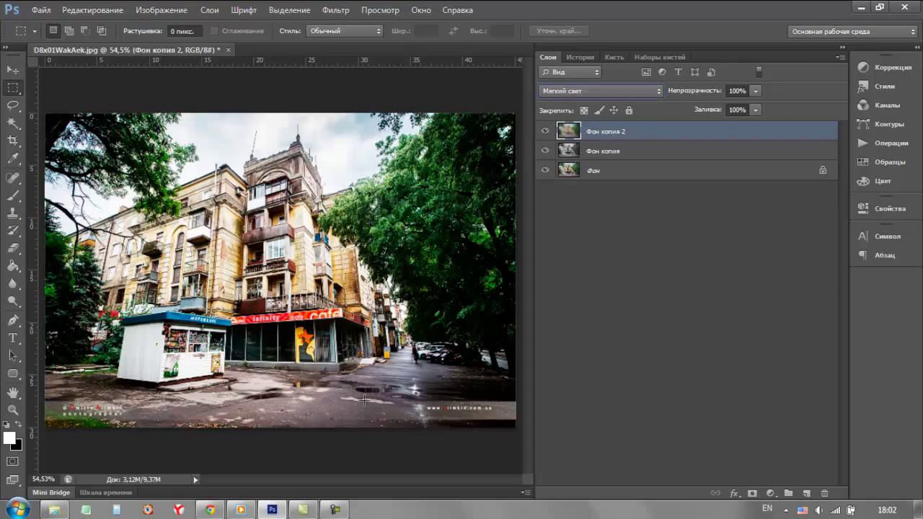
pyautogui.click(746, 90)
pyautogui.moveTo(746, 90); pyautogui.dragTo(727, 91)
pyautogui.write('4')
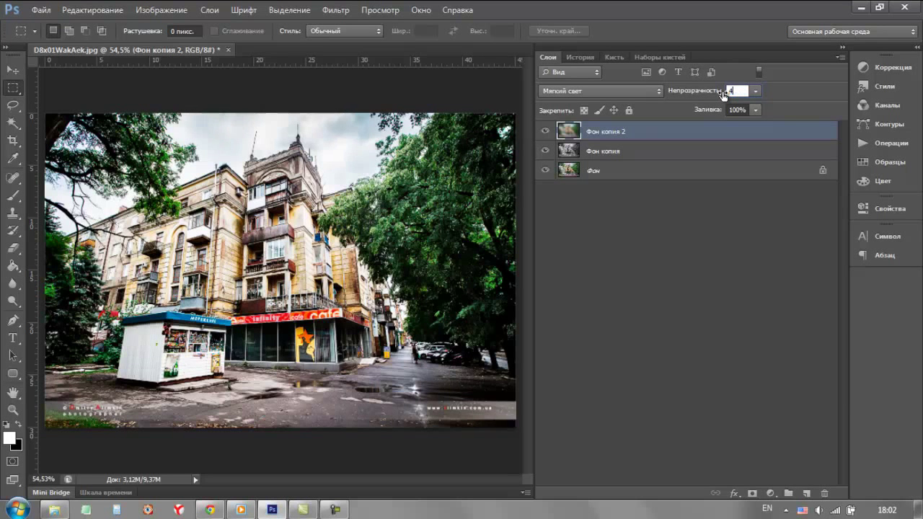
pyautogui.write('0')
pyautogui.press('Return')
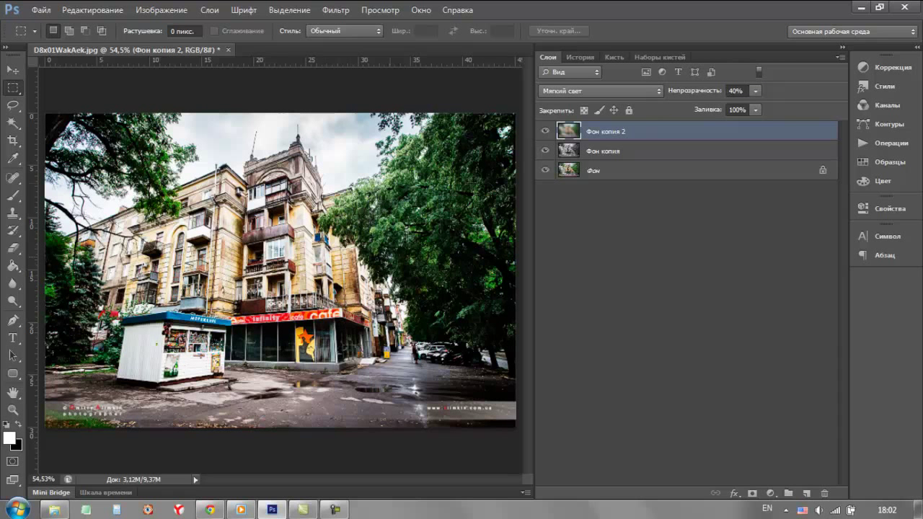
pyautogui.click(546, 134)
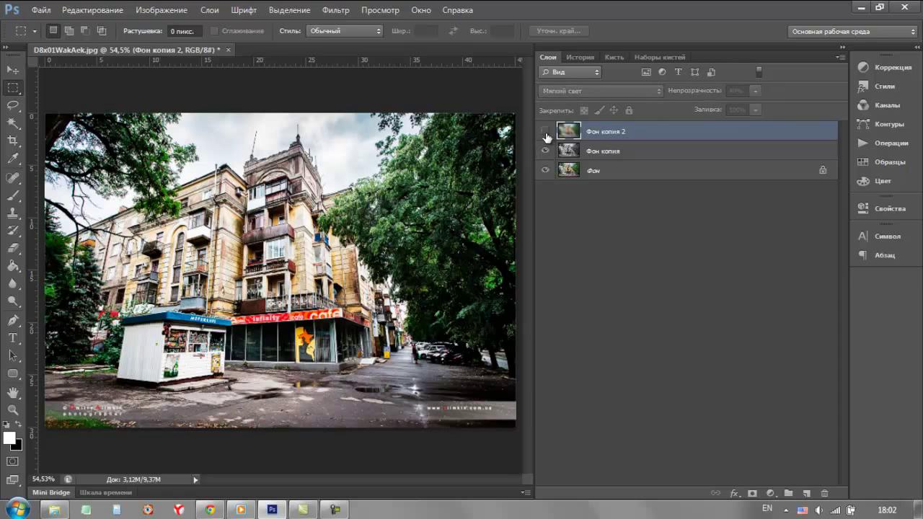
pyautogui.click(546, 134)
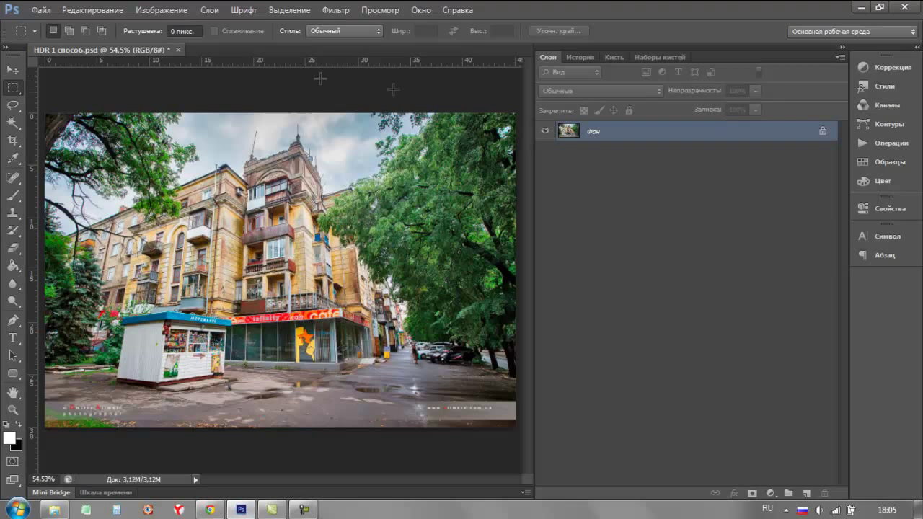
# - Duplicate the Фон layer in HDR 1 способ to create Фон копия
pyautogui.moveTo(671, 132)
pyautogui.mouseDown()
pyautogui.moveTo(758, 275)
pyautogui.moveTo(806, 493)
pyautogui.mouseUp()
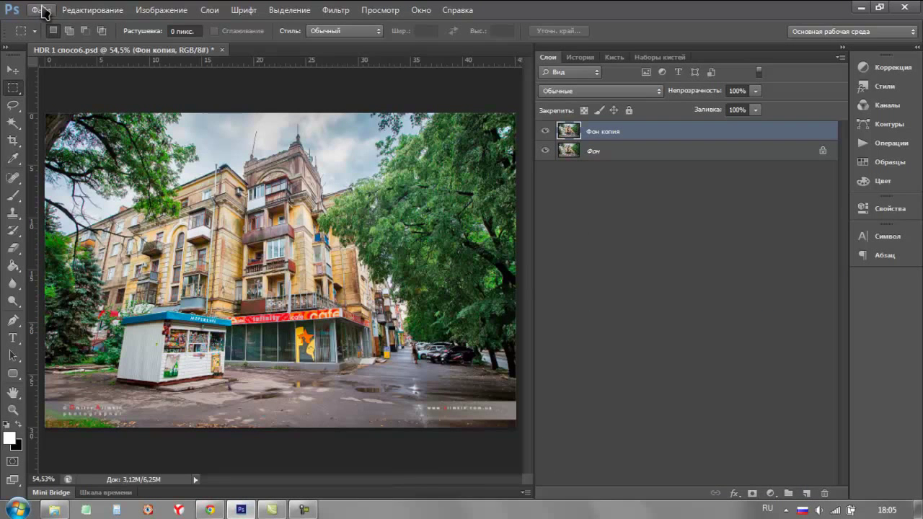
pyautogui.click(160, 13)
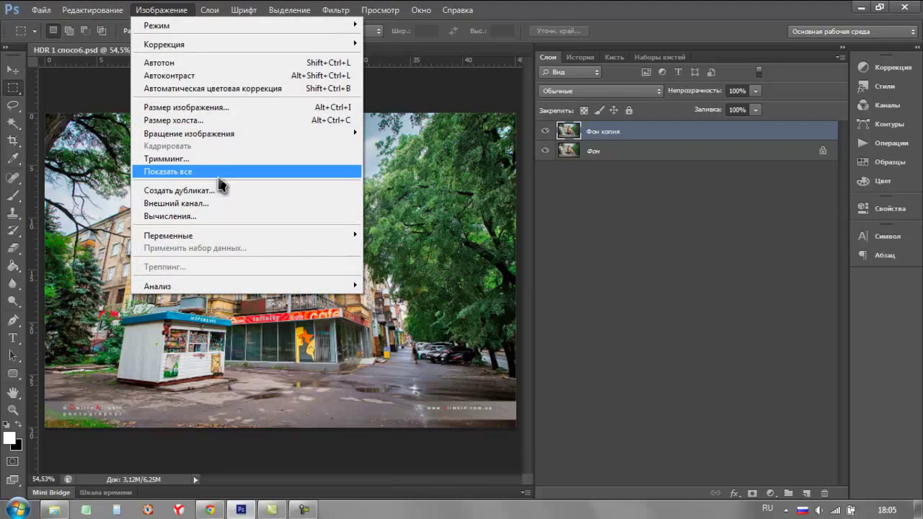
pyautogui.moveTo(165, 44)
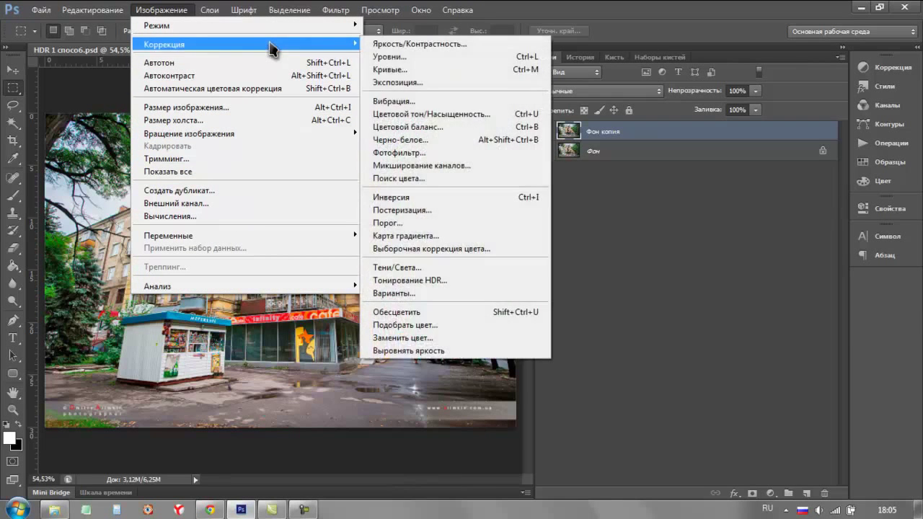
# - In Shadows/Highlights, set highlights amount and tonal width to 65%
pyautogui.click(433, 267)
pyautogui.press('Tab')
pyautogui.press('Tab')
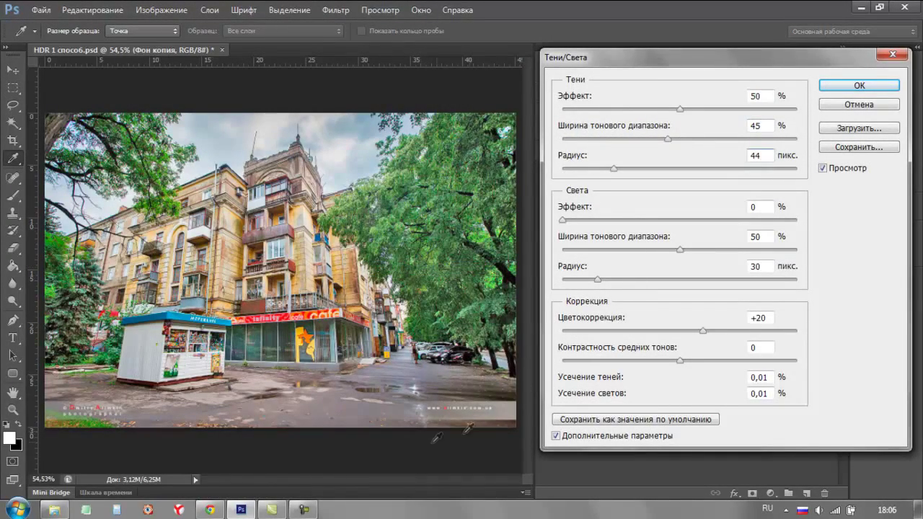
pyautogui.press('Tab')
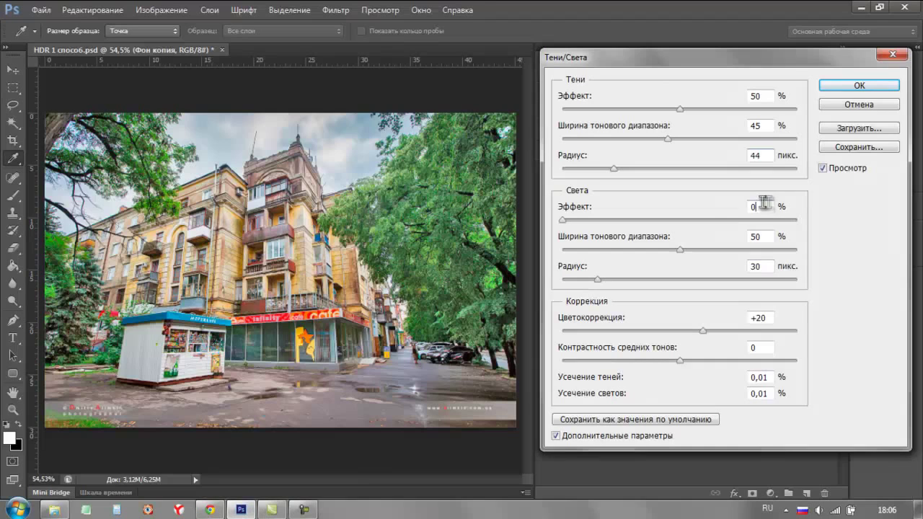
pyautogui.write('65')
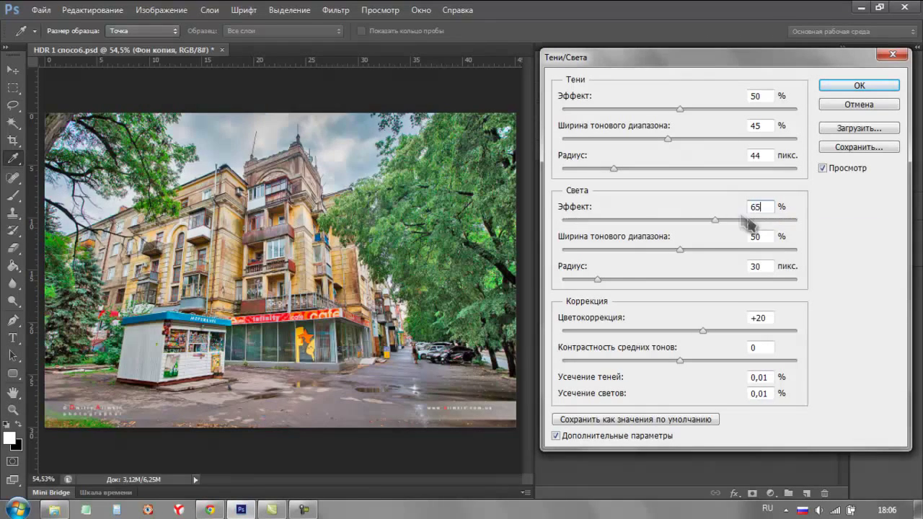
pyautogui.press('Tab')
pyautogui.write('65')
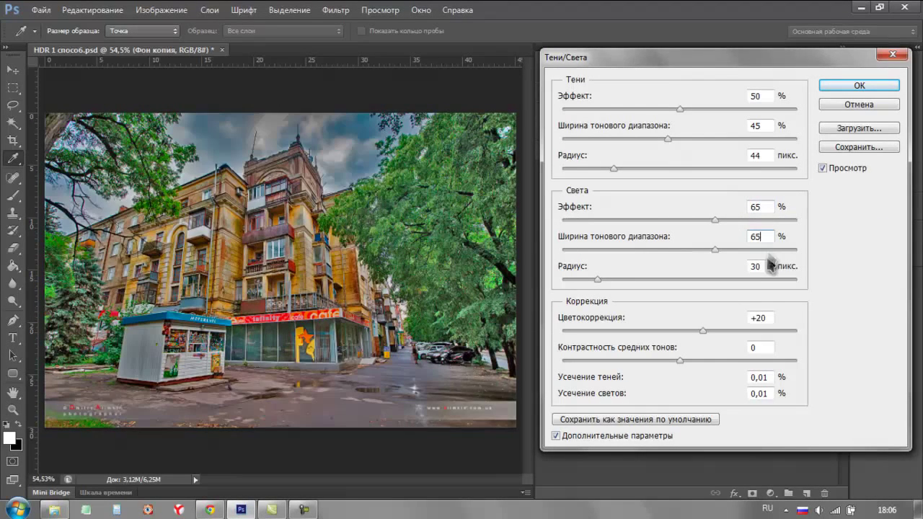
# - Set the highlights radius to 45 px and midtone contrast to +20
pyautogui.press('Tab')
pyautogui.write('4')
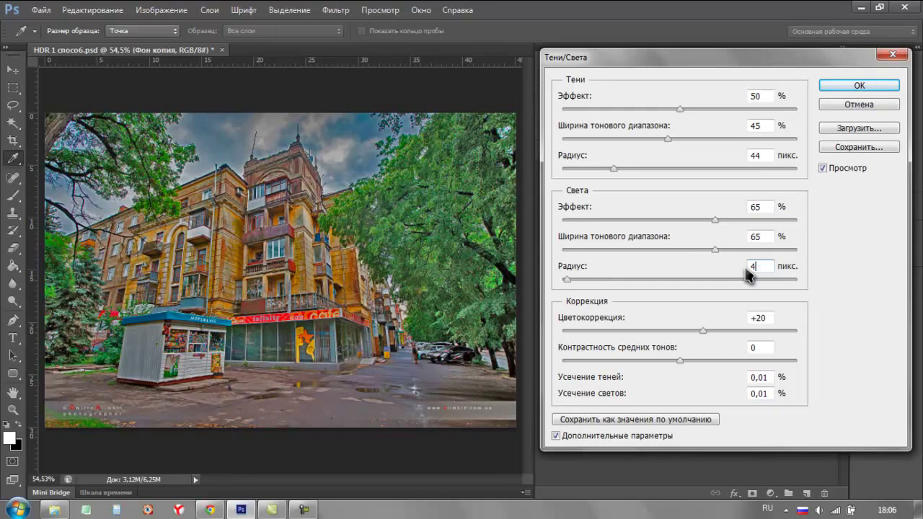
pyautogui.write('5')
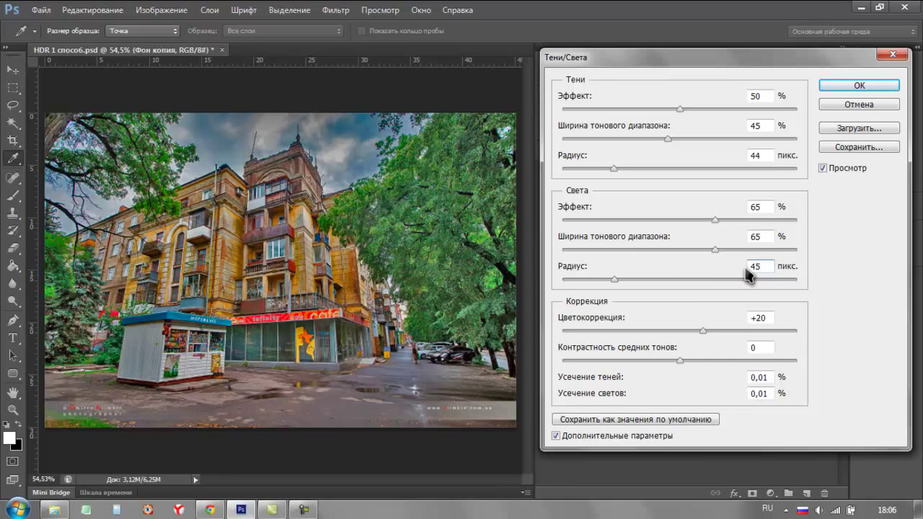
pyautogui.press('BackSpace')
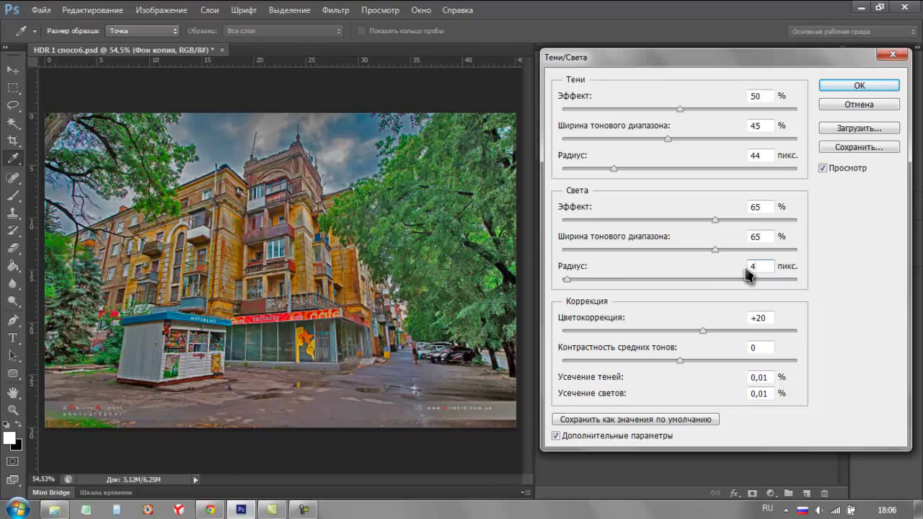
pyautogui.write('6')
pyautogui.press('BackSpace')
pyautogui.write('7')
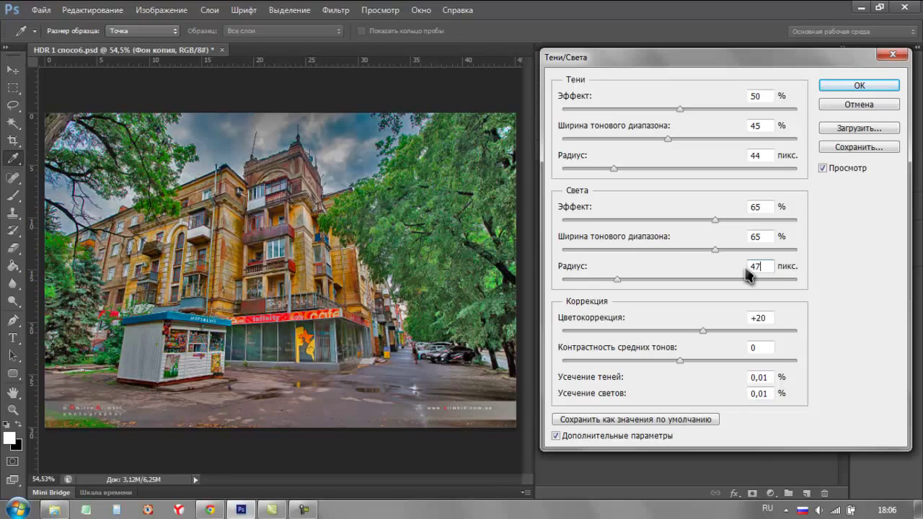
pyautogui.press('BackSpace')
pyautogui.write('5')
pyautogui.click(758, 348)
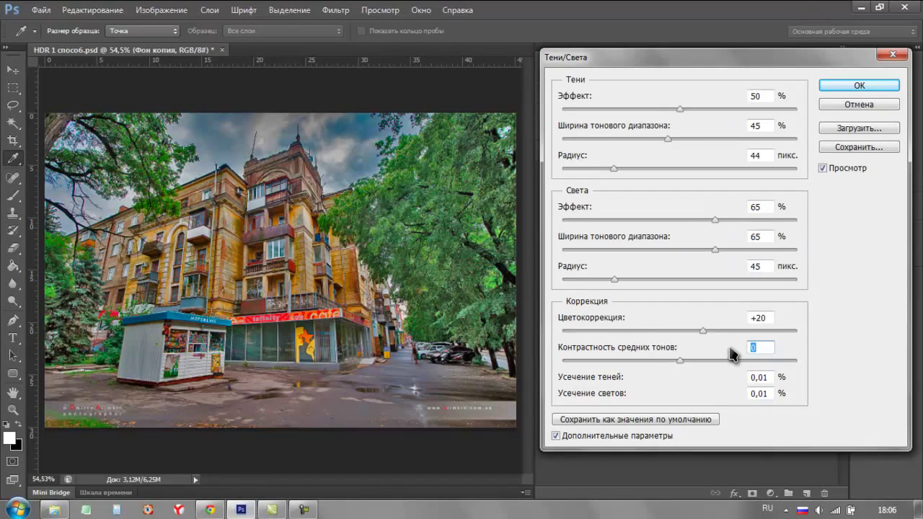
pyautogui.write('+20')
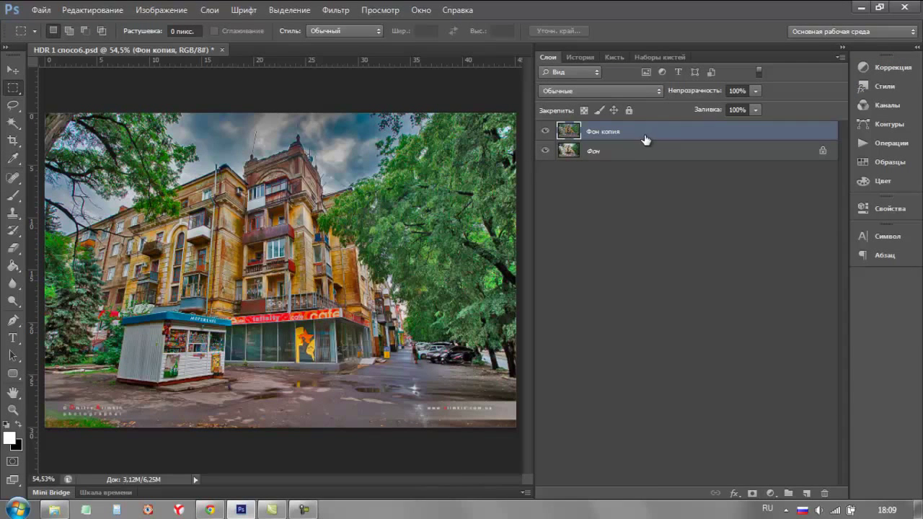
# - Duplicate Фон копия as a Color Dodge layer named осветление основы, then duplicate it
pyautogui.moveTo(645, 133); pyautogui.dragTo(807, 495)
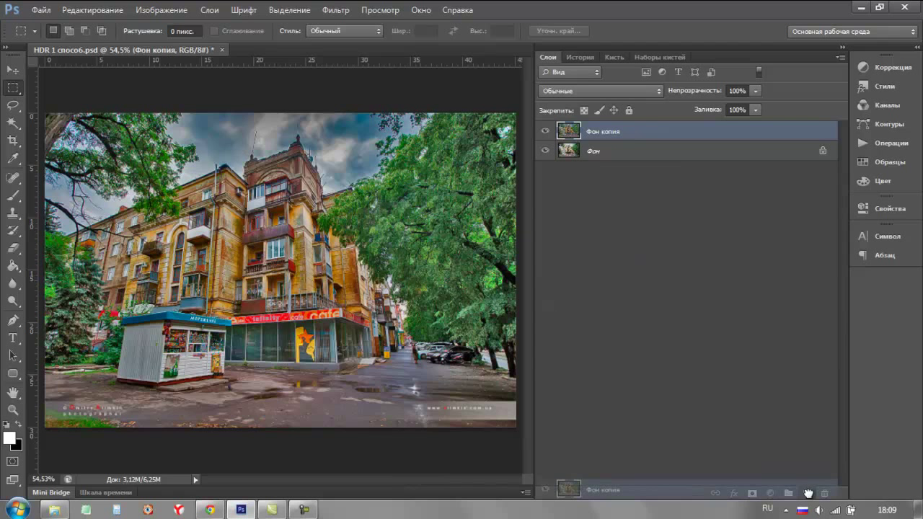
pyautogui.click(610, 92)
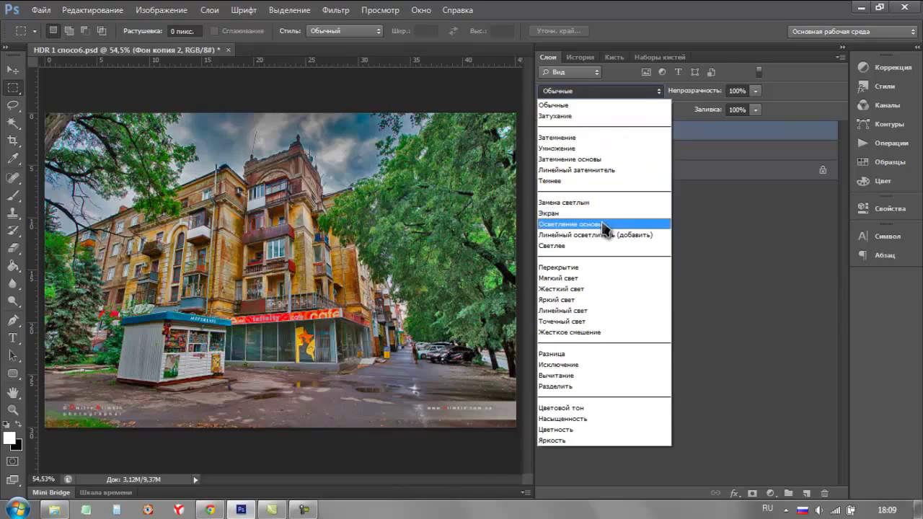
pyautogui.click(606, 221)
pyautogui.doubleClick(604, 131)
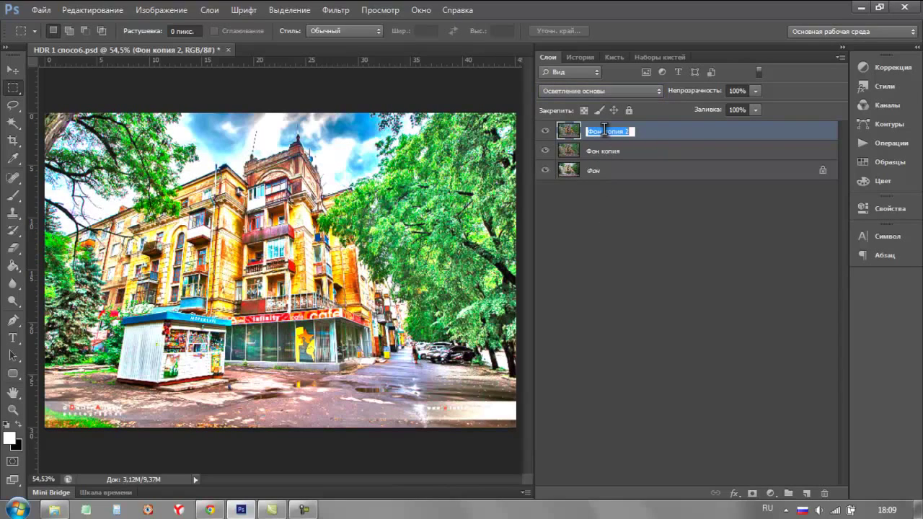
pyautogui.write('с')
pyautogui.write('основы')
pyautogui.press('Return')
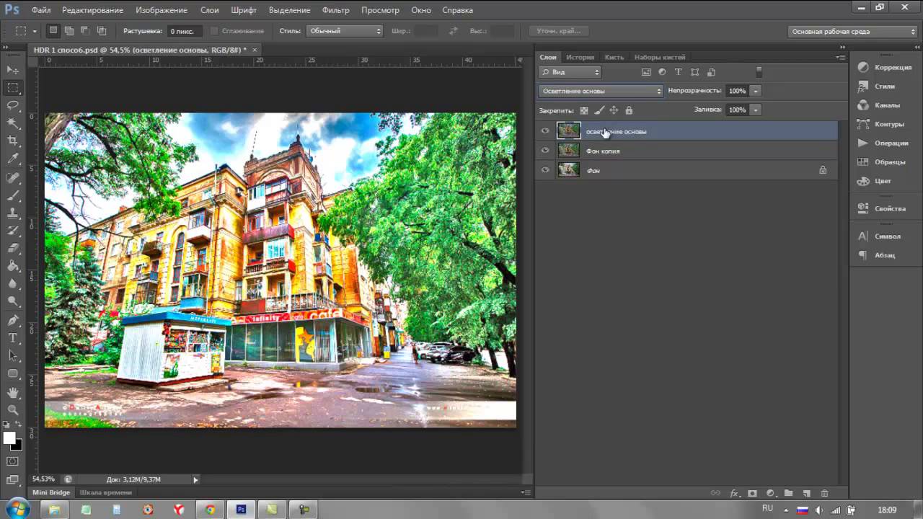
pyautogui.moveTo(630, 134)
pyautogui.mouseDown()
pyautogui.moveTo(790, 426)
pyautogui.moveTo(807, 493)
pyautogui.mouseUp()
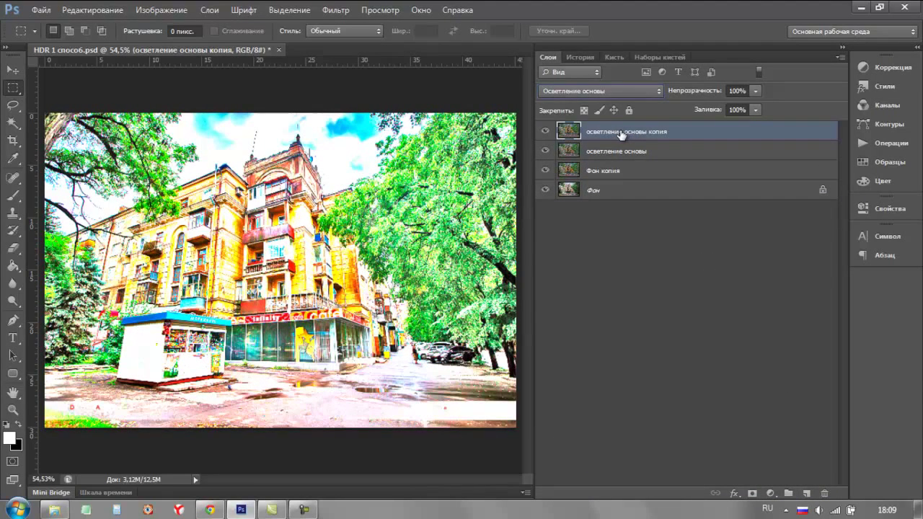
# - Name the copy линейный затемнитель, blend it as Linear Burn, and duplicate it
pyautogui.doubleClick(620, 131)
pyautogui.write('линейный за')
pyautogui.write('темнитель')
pyautogui.press('Return')
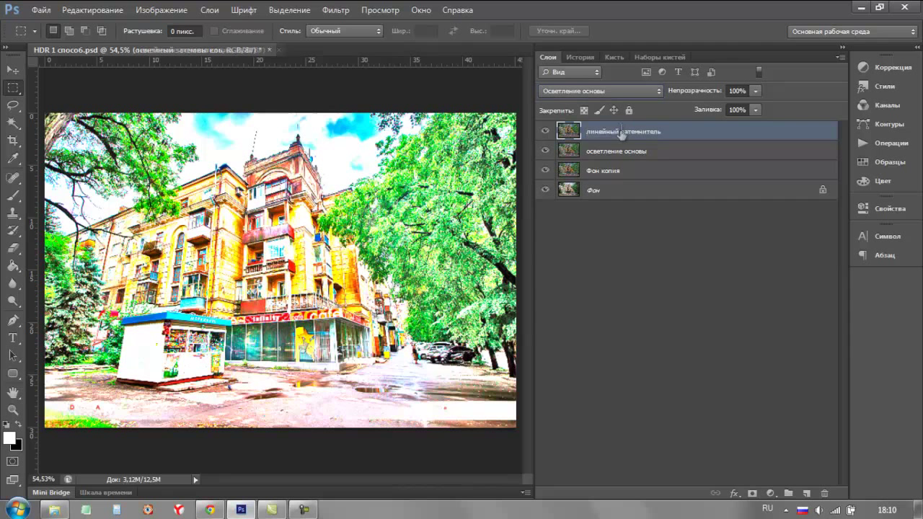
pyautogui.click(633, 92)
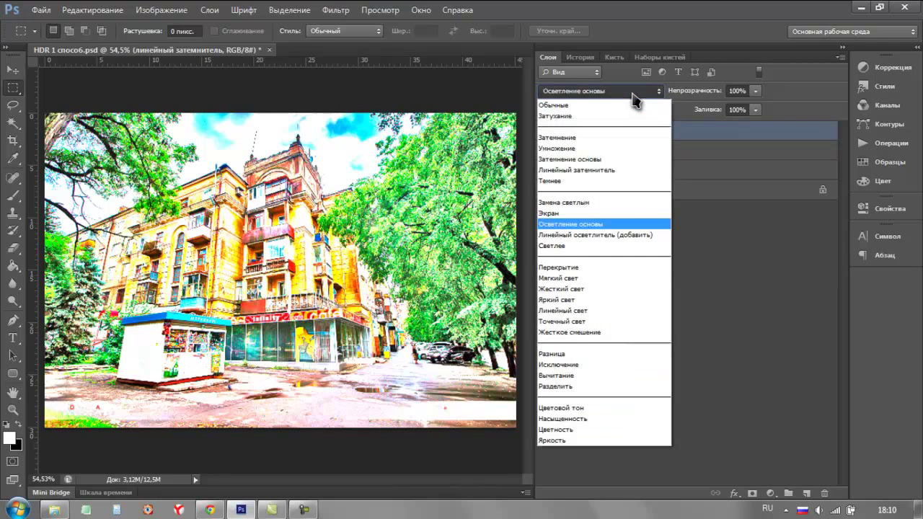
pyautogui.click(612, 170)
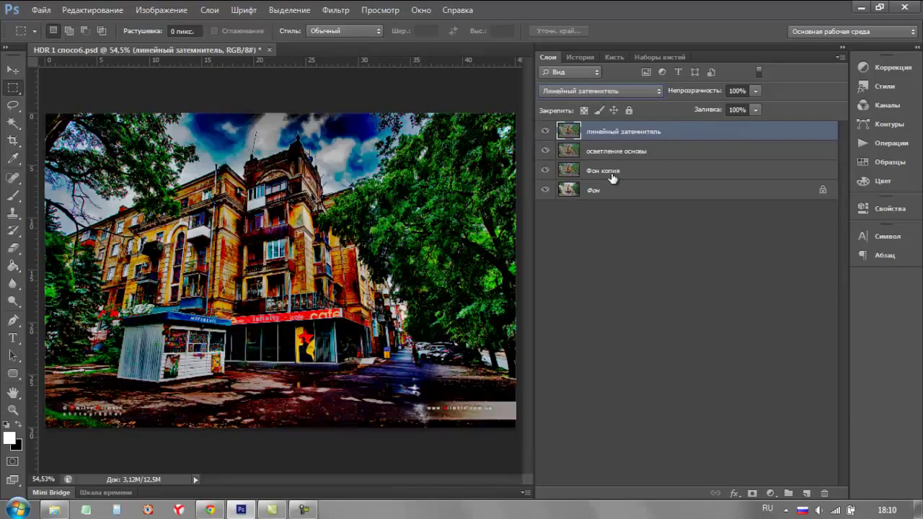
pyautogui.moveTo(644, 133); pyautogui.dragTo(807, 493)
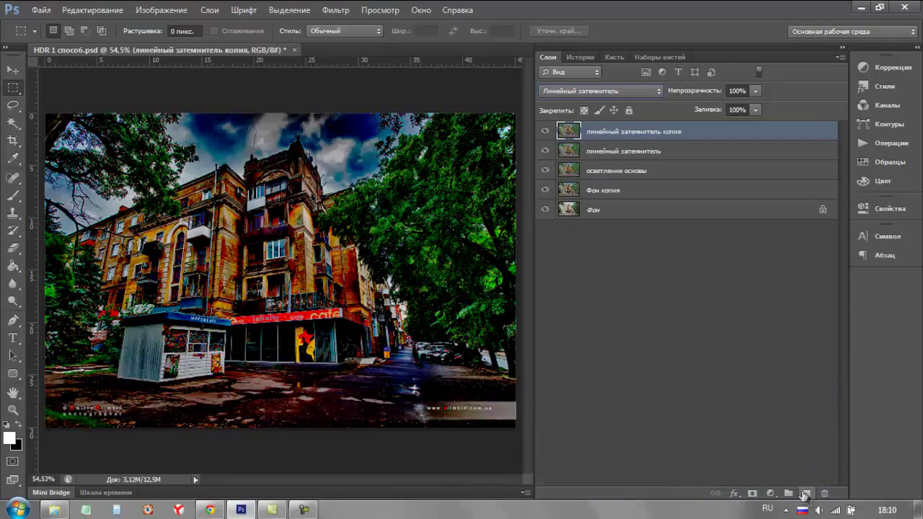
# - Name the top copy перекрытие with Overlay blending, and lower линейный затемнитель's opacity
pyautogui.doubleClick(644, 132)
pyautogui.write('п')
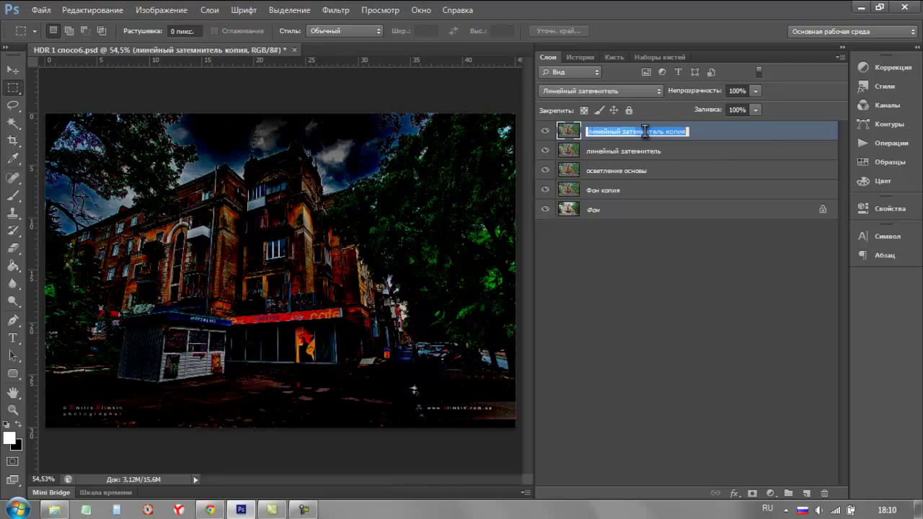
pyautogui.write('ерекрытие')
pyautogui.press('Return')
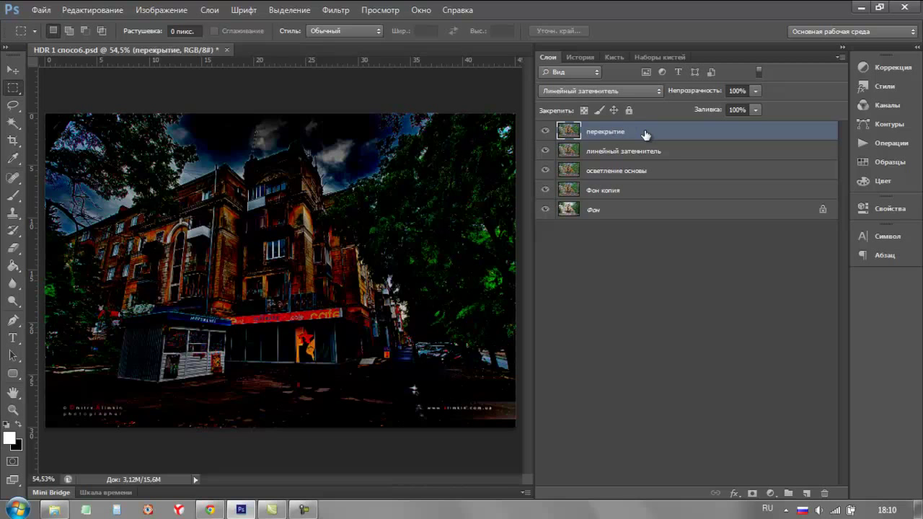
pyautogui.click(644, 92)
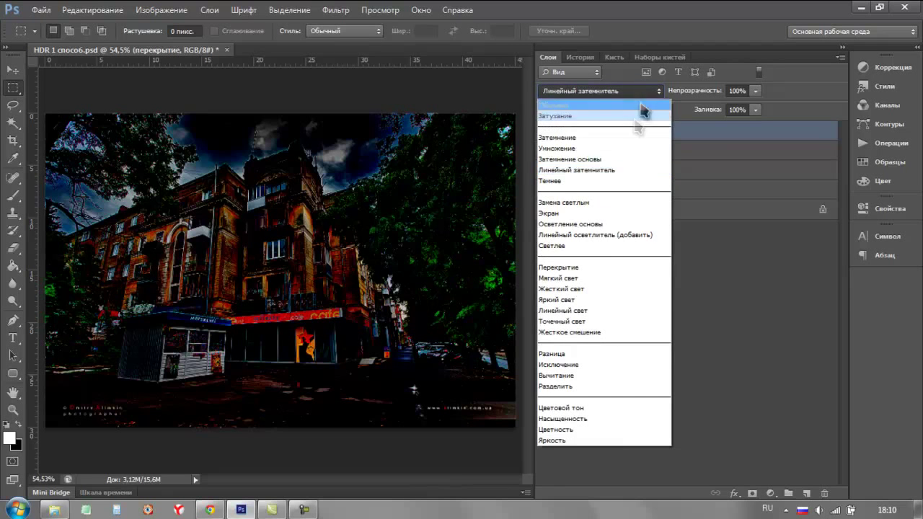
pyautogui.click(613, 267)
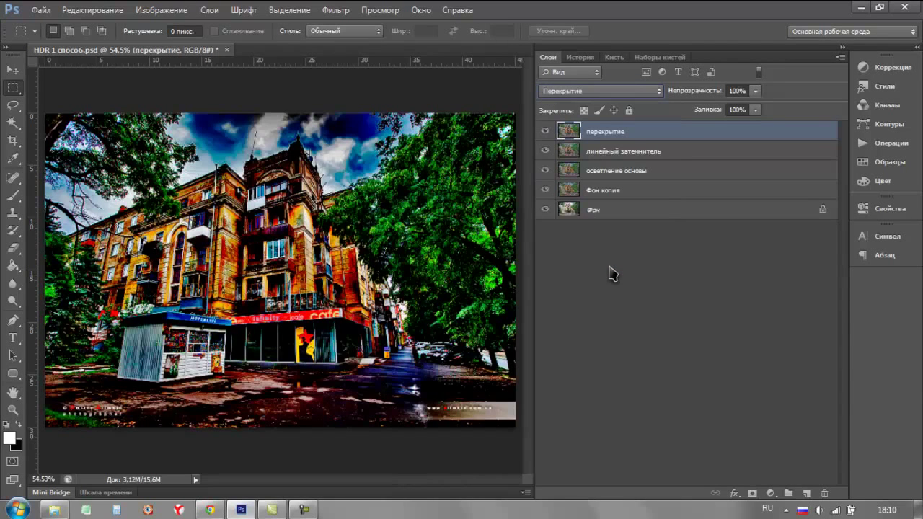
pyautogui.click(679, 155)
pyautogui.moveTo(712, 98); pyautogui.dragTo(681, 96)
pyautogui.write('50')
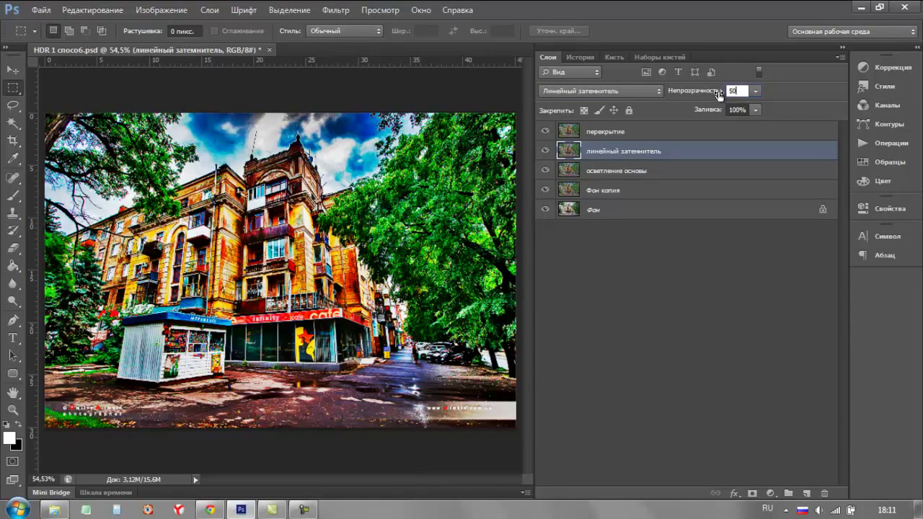
# - Apply 50% opacity to линейный затемнитель, then set осветление основы to 50% after trying 55%
pyautogui.press('Return')
pyautogui.click(625, 171)
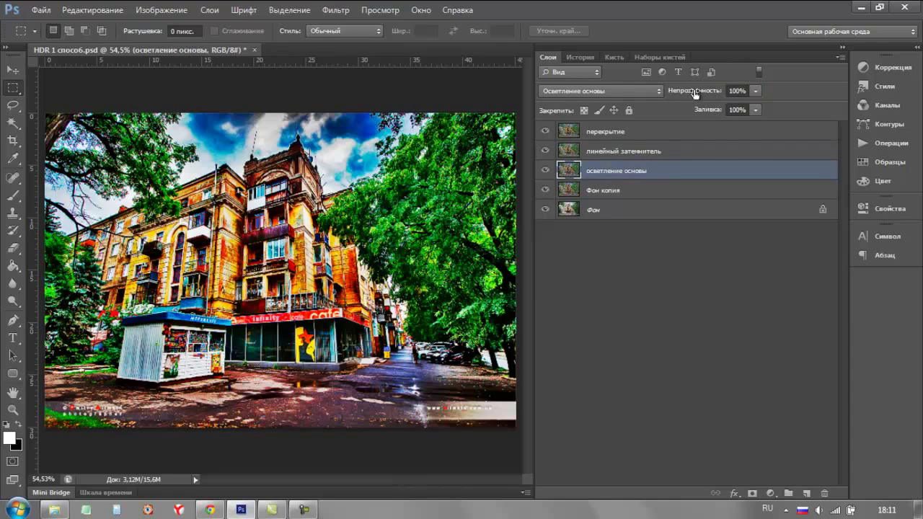
pyautogui.moveTo(695, 94); pyautogui.dragTo(667, 94)
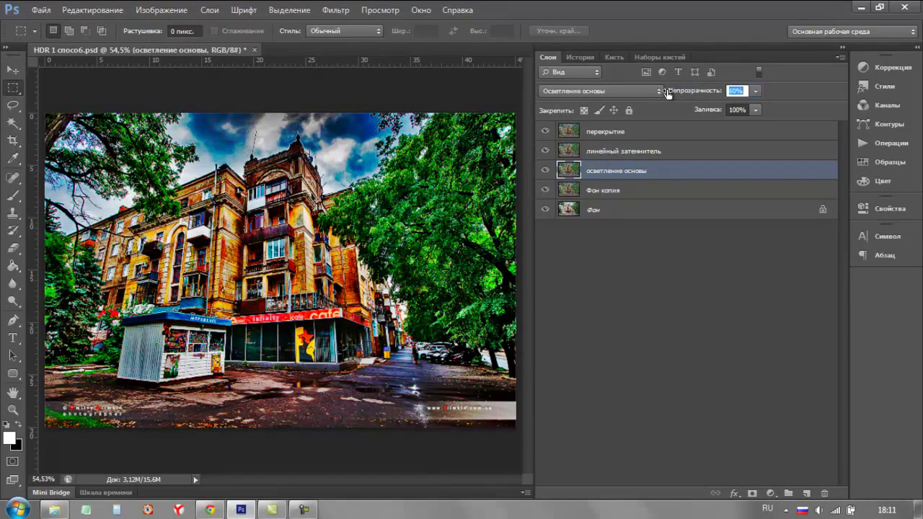
pyautogui.write('55')
pyautogui.press('Return')
pyautogui.click(717, 93)
pyautogui.write('50')
pyautogui.press('Return')
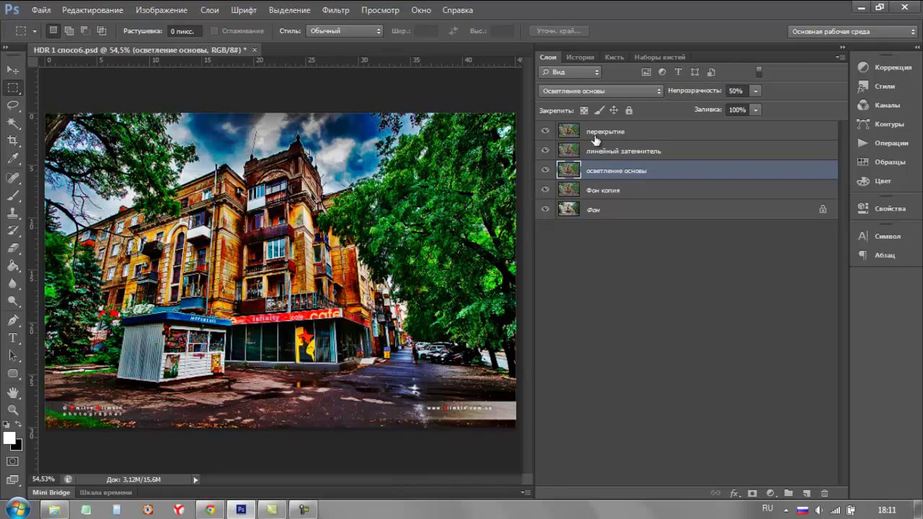
# - Try lowering the перекрытие layer's opacity, then bring it back to full
pyautogui.click(593, 135)
pyautogui.moveTo(700, 95); pyautogui.dragTo(675, 97)
pyautogui.moveTo(689, 96); pyautogui.dragTo(658, 99)
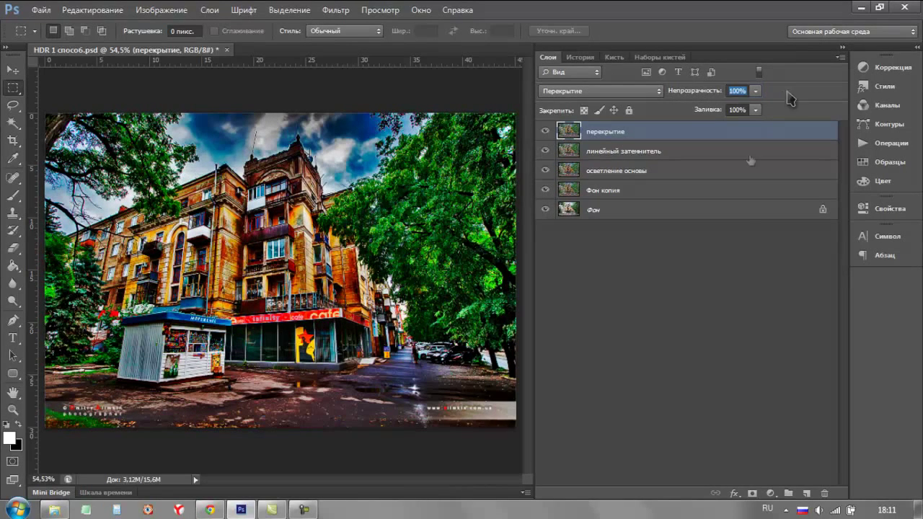
# - Deselect layers and toggle the upper layers off and on twice to compare with the original Фон
pyautogui.click(754, 292)
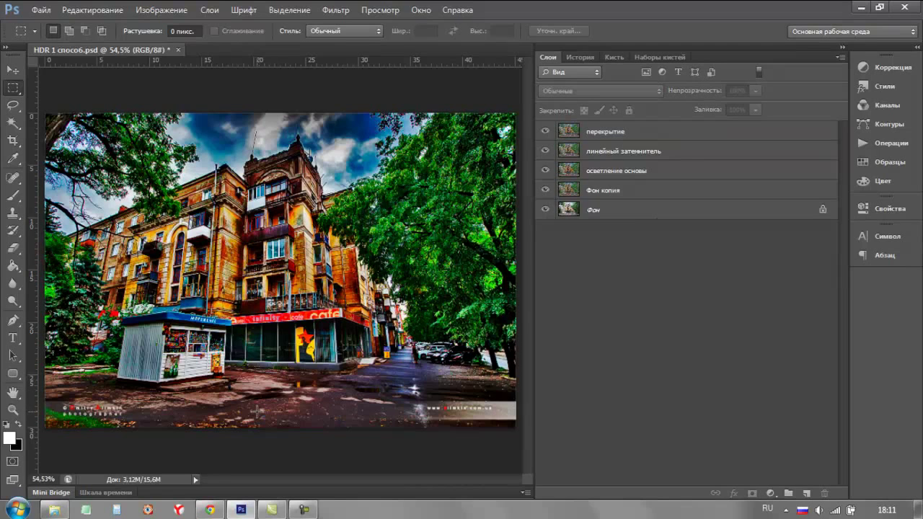
pyautogui.click(41, 10)
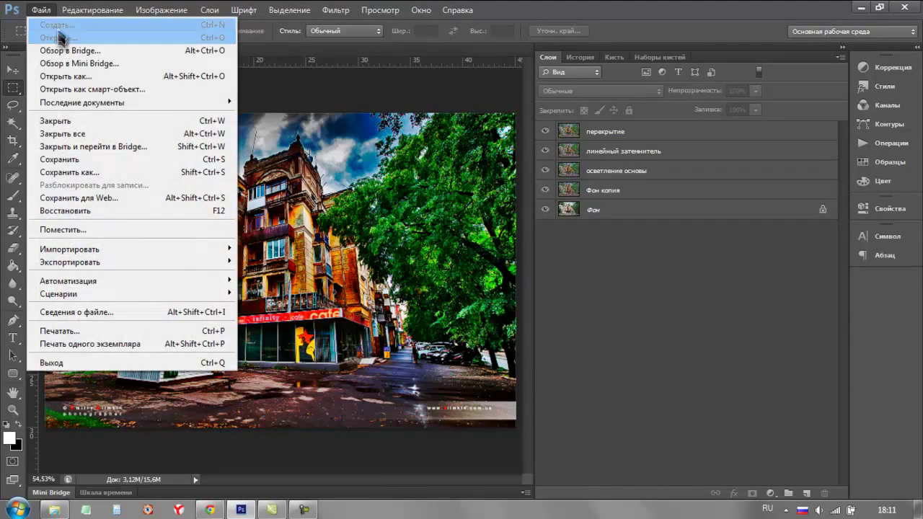
pyautogui.click(41, 10)
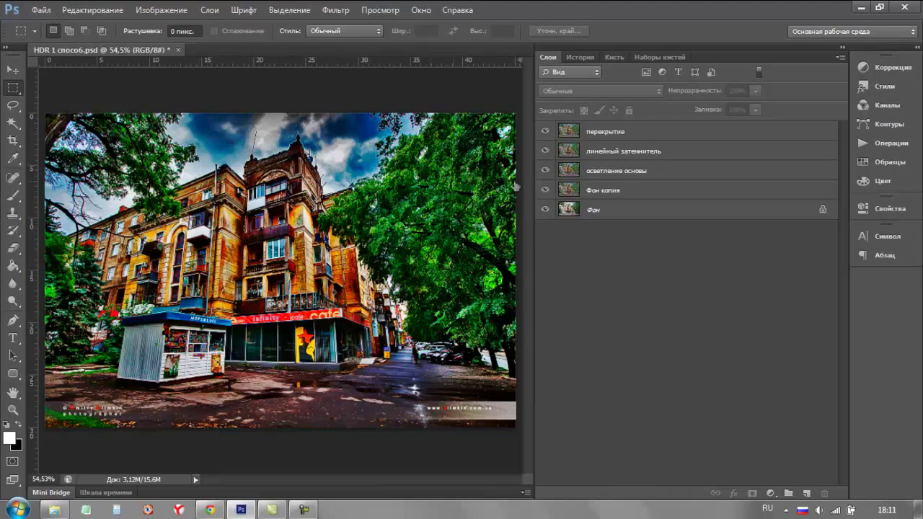
pyautogui.keyDown('alt'); pyautogui.click(546, 210); pyautogui.keyUp('alt')
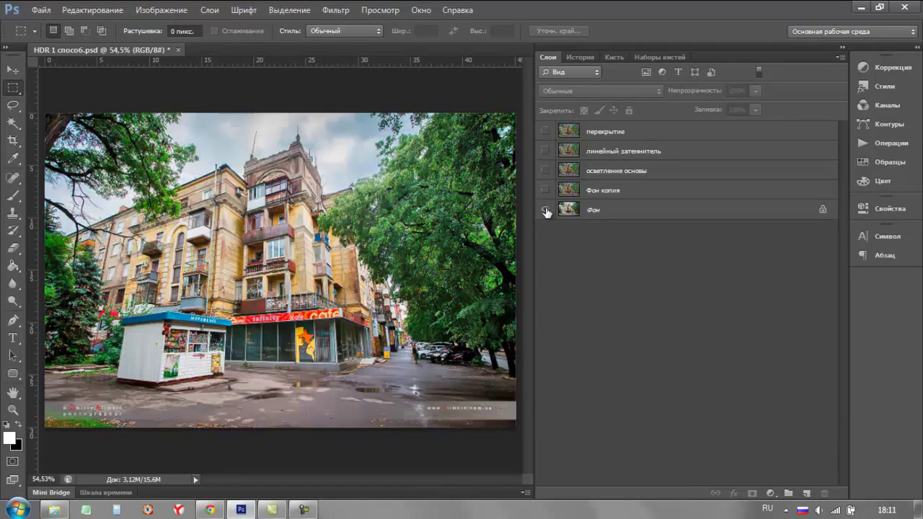
pyautogui.keyDown('alt'); pyautogui.click(546, 210); pyautogui.keyUp('alt')
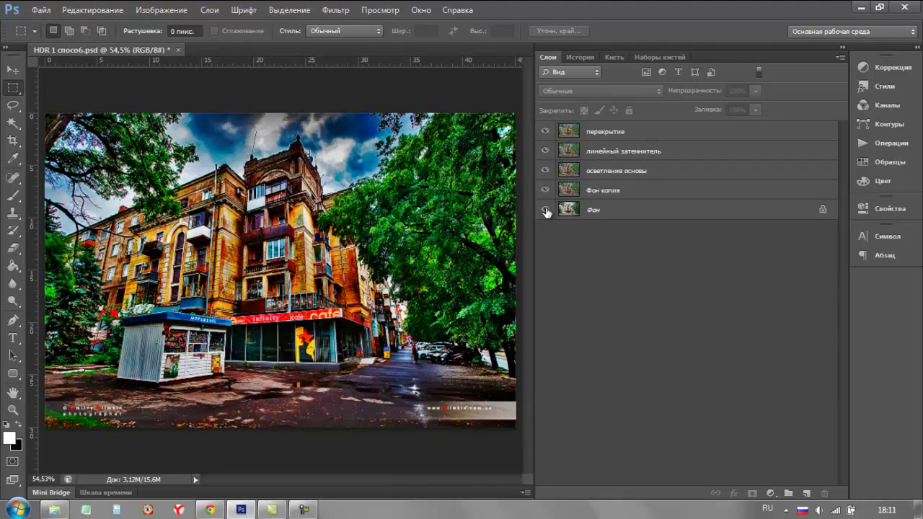
pyautogui.keyDown('alt'); pyautogui.click(546, 210); pyautogui.keyUp('alt')
pyautogui.keyDown('alt'); pyautogui.click(546, 210); pyautogui.keyUp('alt')
# - Open HDR 1 способ, then close the currently open HDR document
pyautogui.click(41, 10)
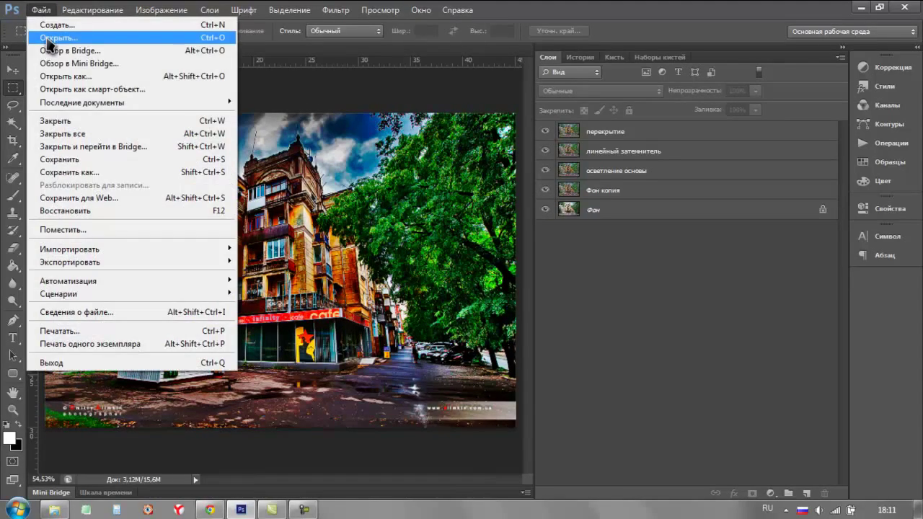
pyautogui.click(47, 38)
pyautogui.click(214, 162)
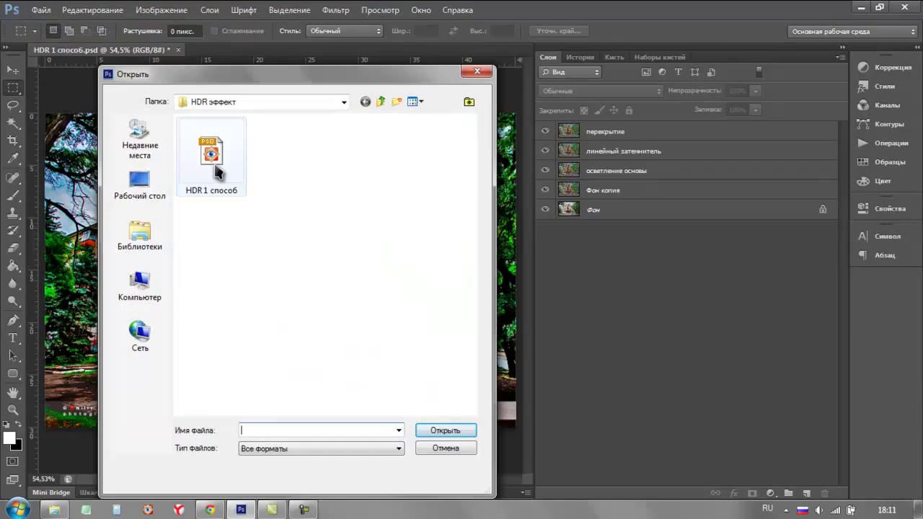
pyautogui.doubleClick(214, 162)
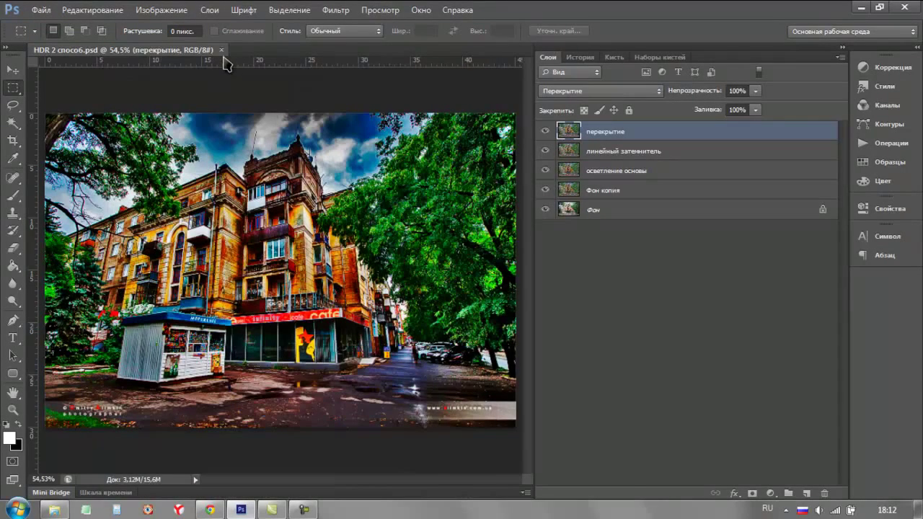
pyautogui.click(222, 52)
# - Open HDR 1 способ and HDR 2 способ together, both without colour management
pyautogui.click(41, 10)
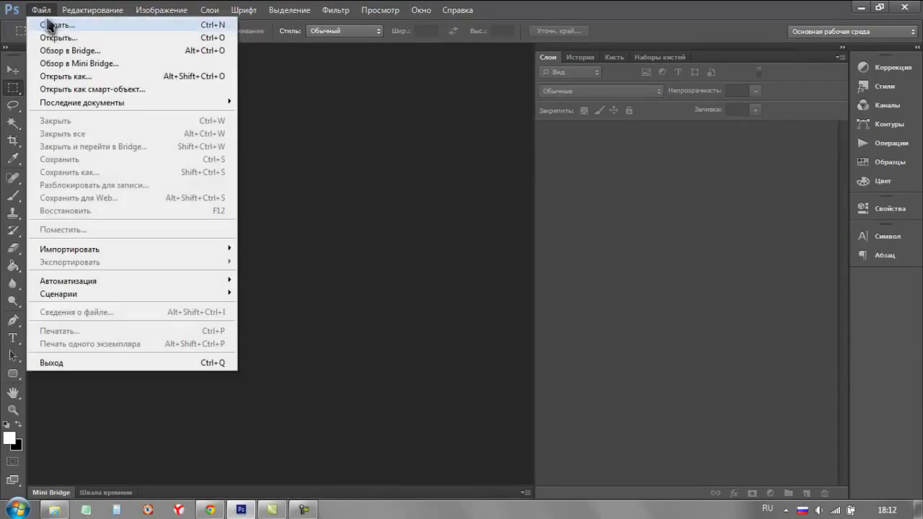
pyautogui.click(47, 39)
pyautogui.click(223, 159)
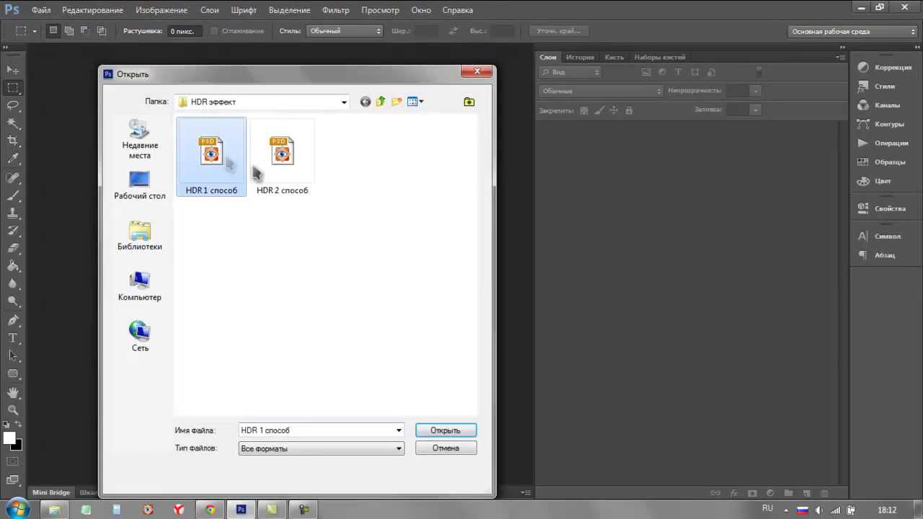
pyautogui.keyDown('ctrl'); pyautogui.click(299, 179); pyautogui.keyUp('ctrl')
pyautogui.click(449, 431)
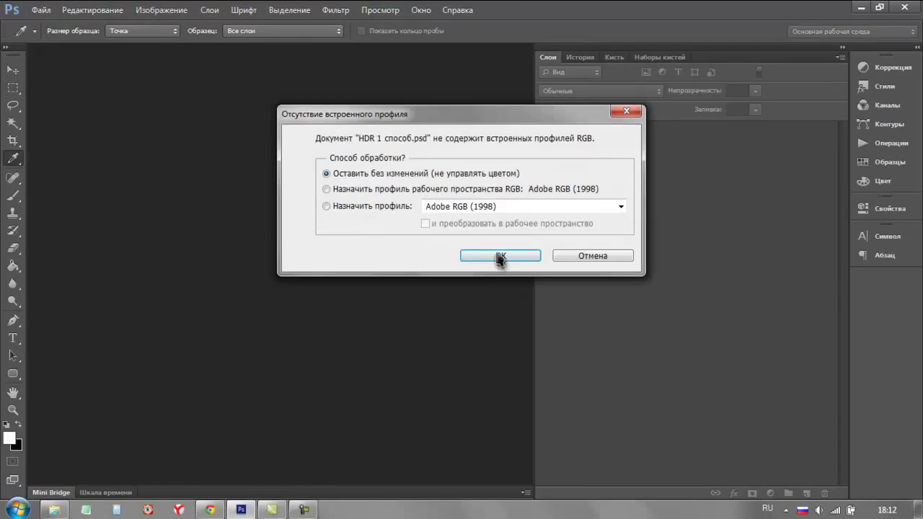
pyautogui.click(488, 255)
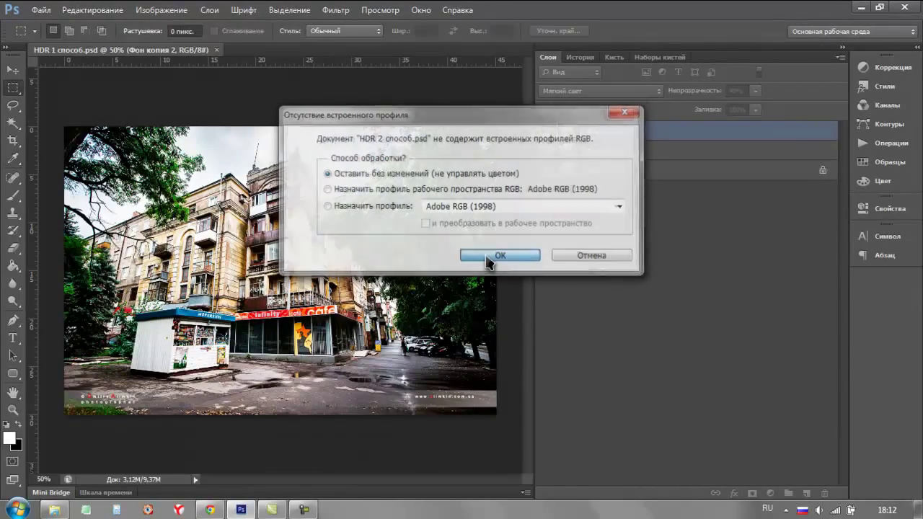
pyautogui.click(487, 255)
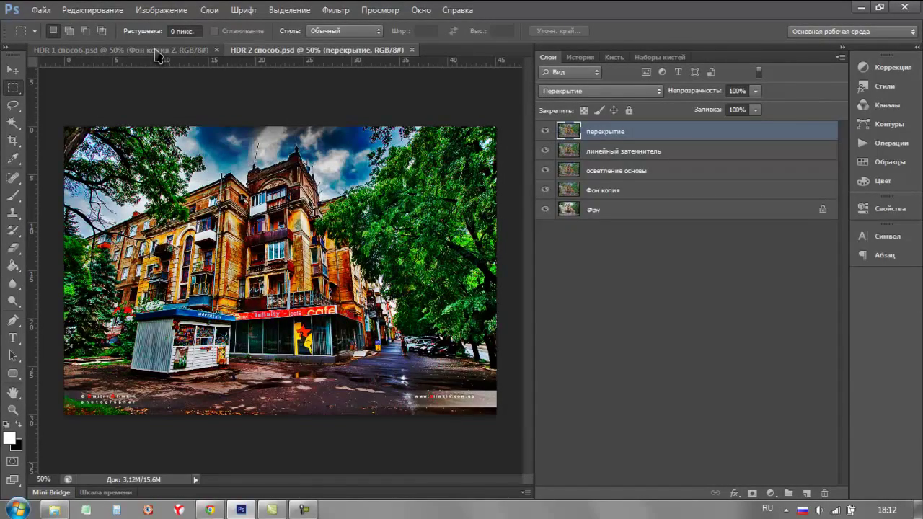
# - Switch between the HDR 1 and HDR 2 documents, hiding and showing each one's effect layers over Фон
pyautogui.click(157, 55)
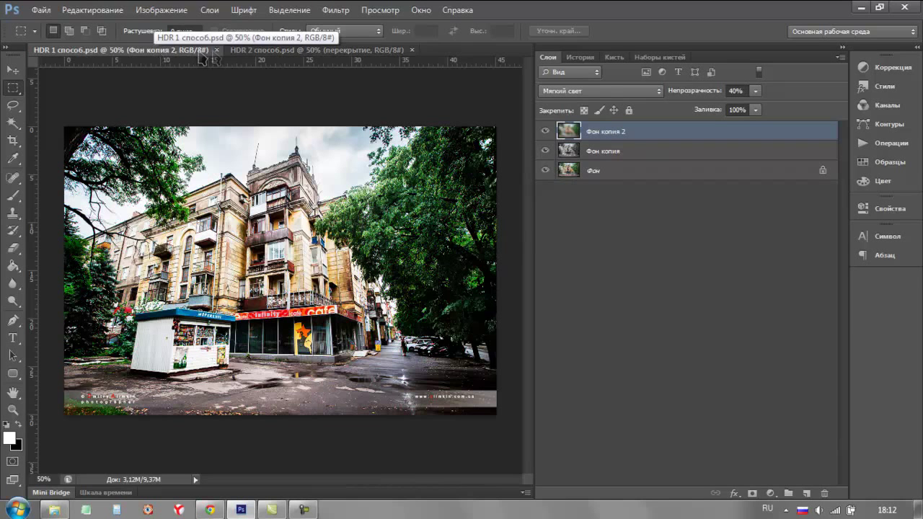
pyautogui.click(305, 55)
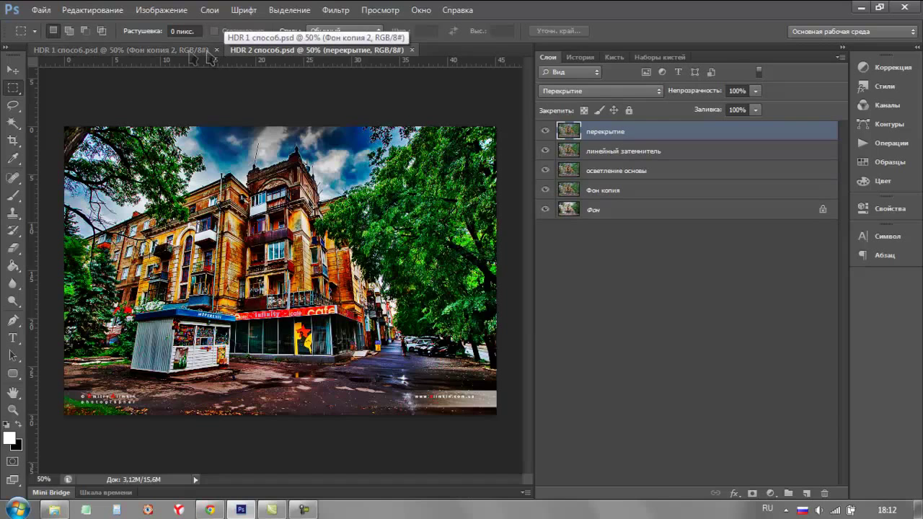
pyautogui.click(155, 53)
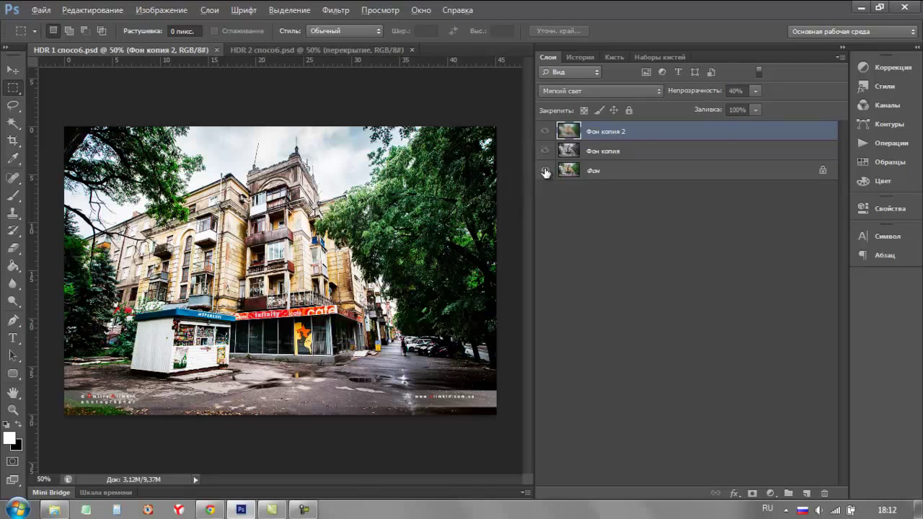
pyautogui.keyDown('alt'); pyautogui.click(545, 172); pyautogui.keyUp('alt')
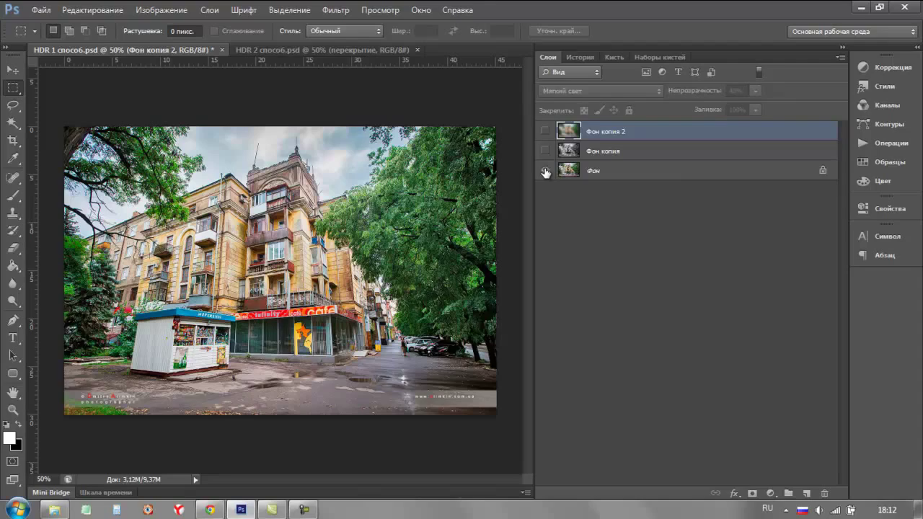
pyautogui.keyDown('alt'); pyautogui.click(545, 172); pyautogui.keyUp('alt')
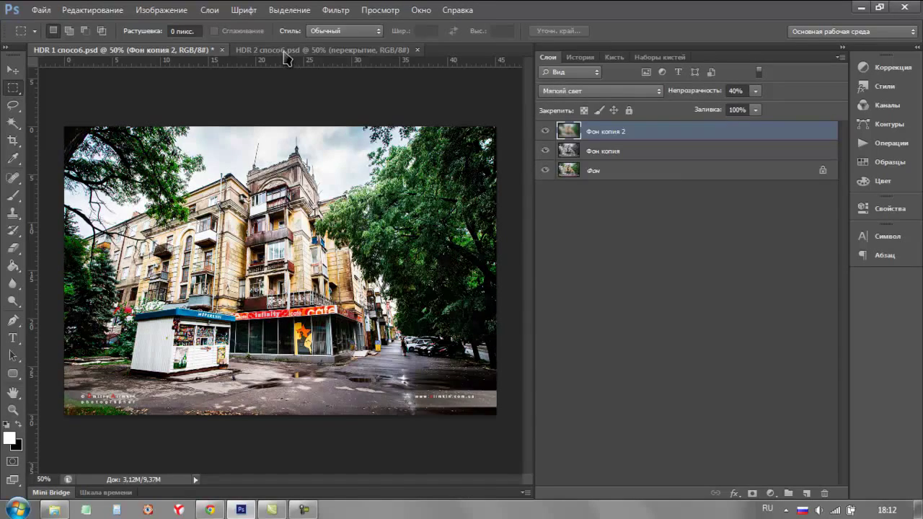
pyautogui.click(287, 51)
pyautogui.keyDown('alt'); pyautogui.click(547, 211); pyautogui.keyUp('alt')
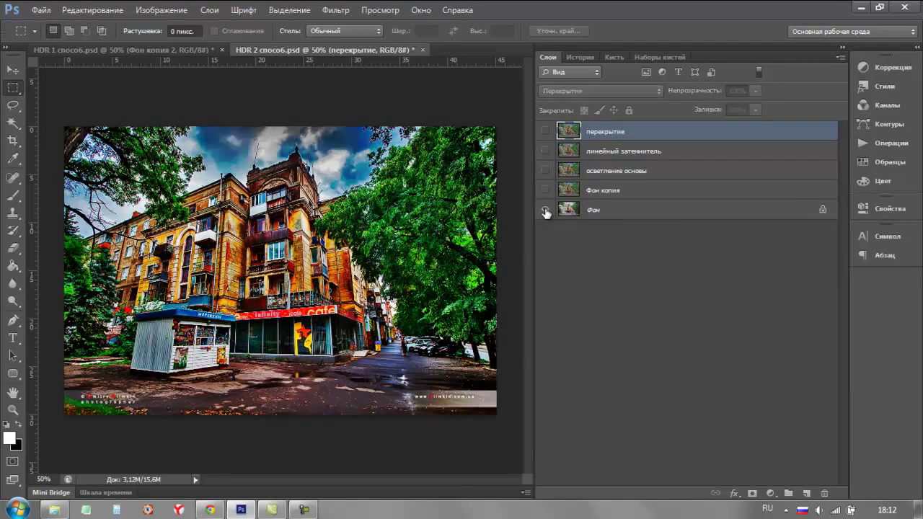
pyautogui.keyDown('alt'); pyautogui.click(546, 211); pyautogui.keyUp('alt')
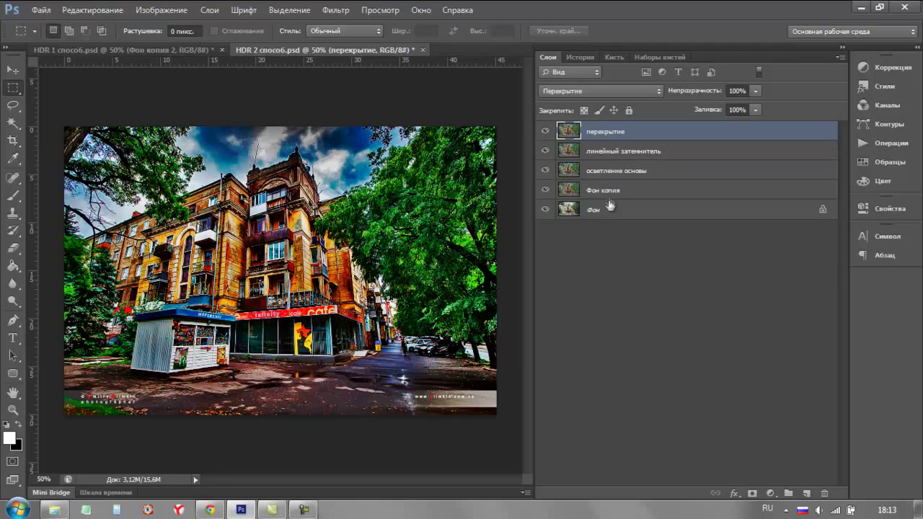
# - Lower opacities: линейный затемнитель to 19%, осветление основы to 32%, Фон копия to 39%
pyautogui.click(682, 153)
pyautogui.moveTo(703, 93); pyautogui.dragTo(687, 91)
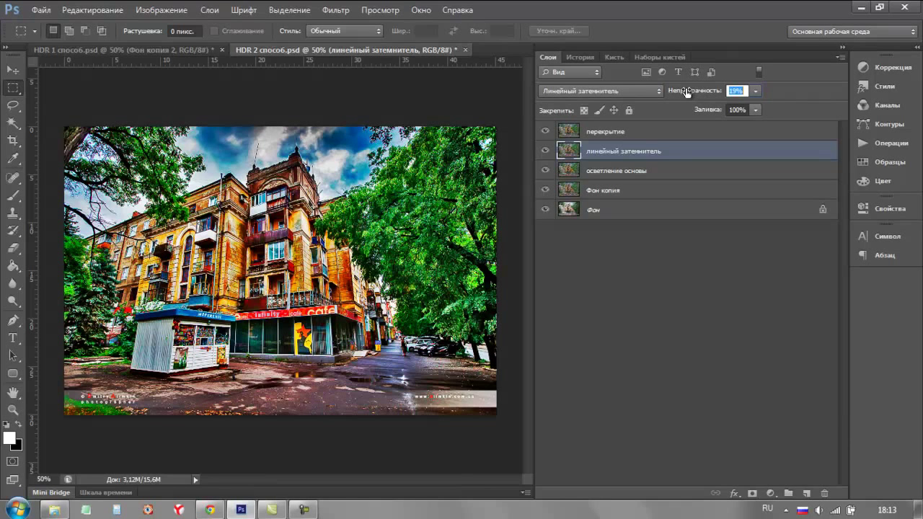
pyautogui.press('Return')
pyautogui.click(632, 177)
pyautogui.moveTo(697, 94)
pyautogui.mouseDown()
pyautogui.moveTo(675, 94)
pyautogui.moveTo(682, 93)
pyautogui.mouseUp()
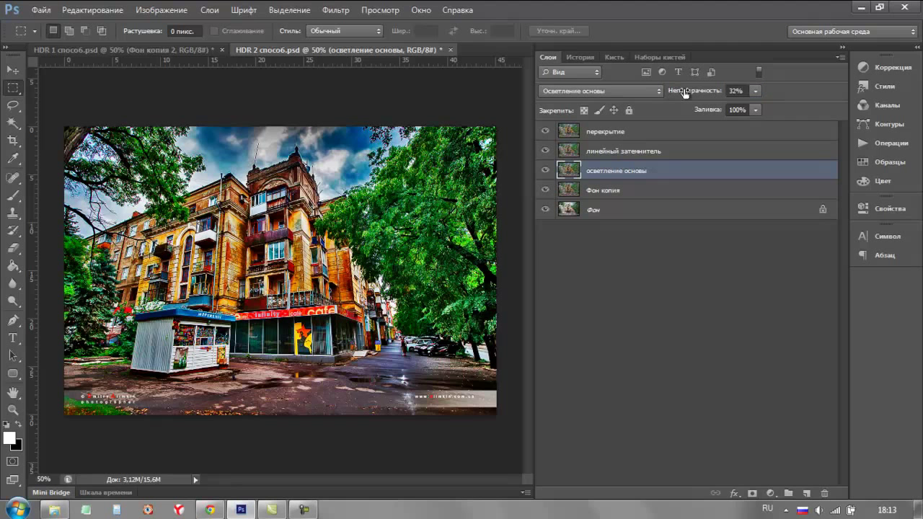
pyautogui.click(648, 192)
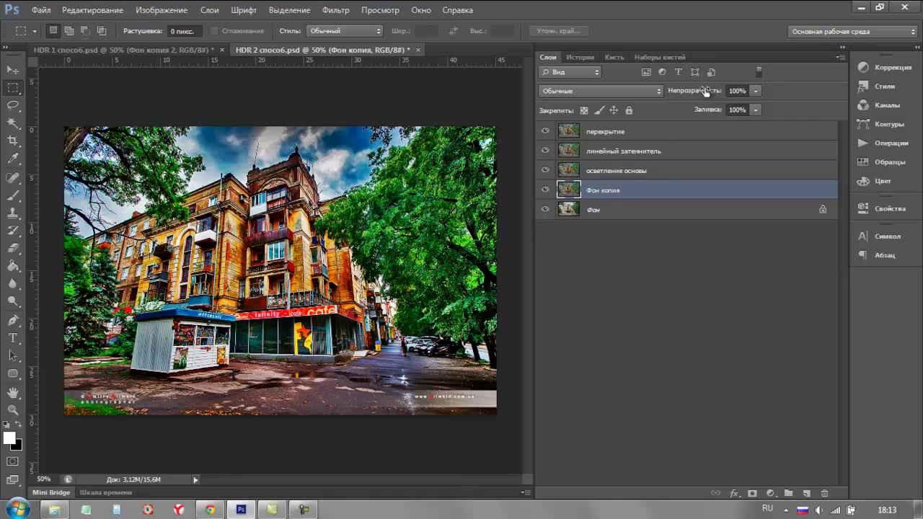
pyautogui.moveTo(706, 91); pyautogui.dragTo(675, 96)
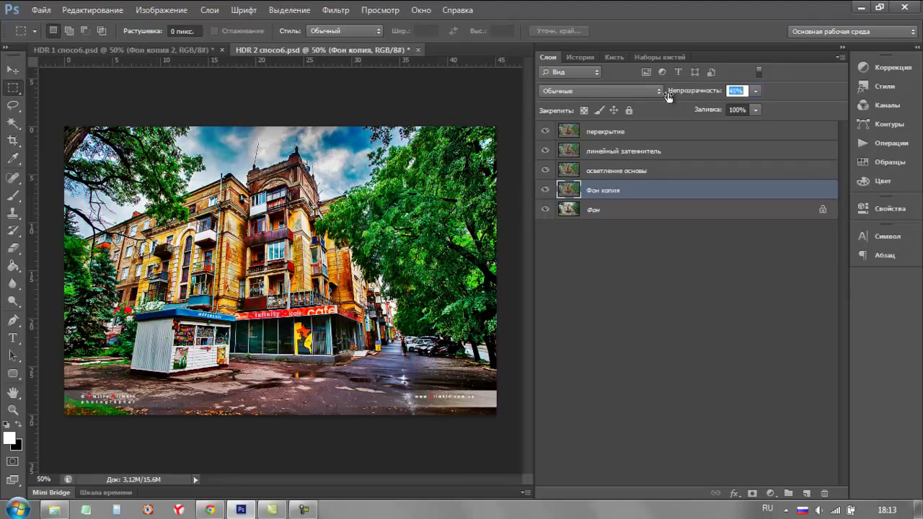
pyautogui.click(652, 136)
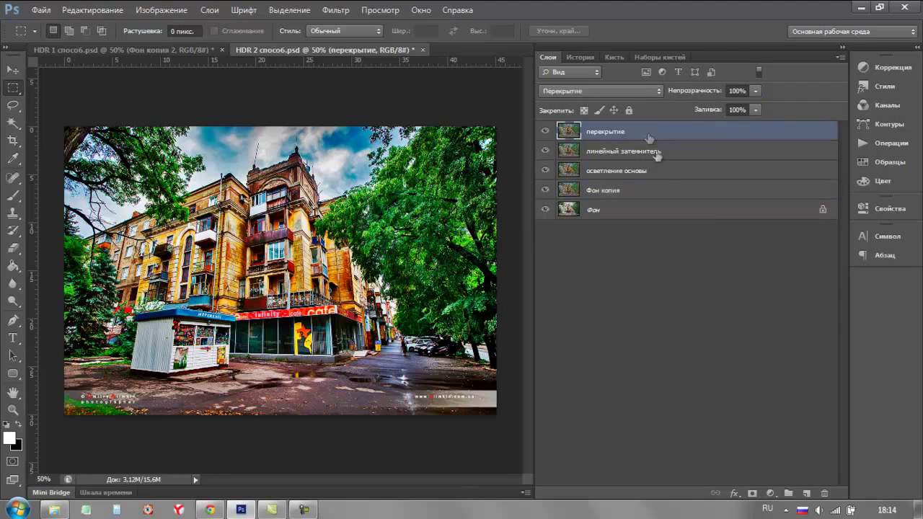
# - Add a new layer and paint black around the photo's edges with a size 250 brush
pyautogui.click(805, 496)
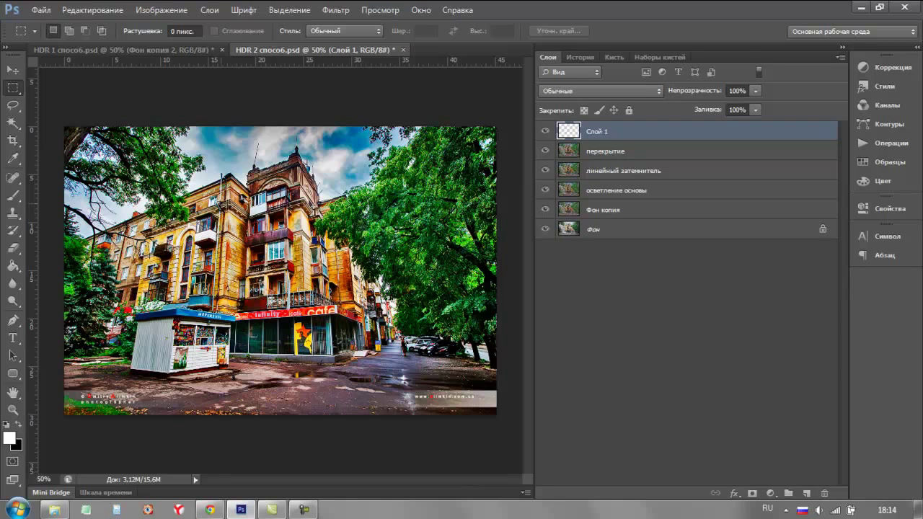
pyautogui.click(18, 425)
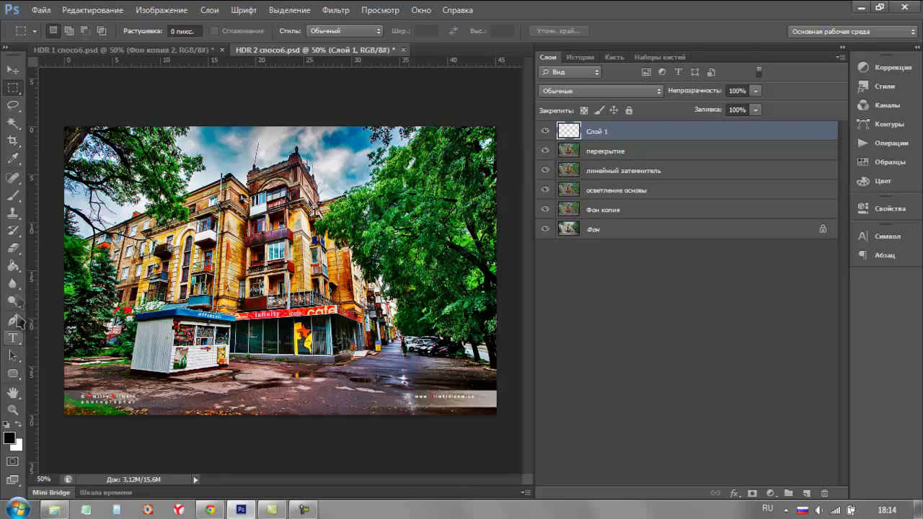
pyautogui.click(13, 195)
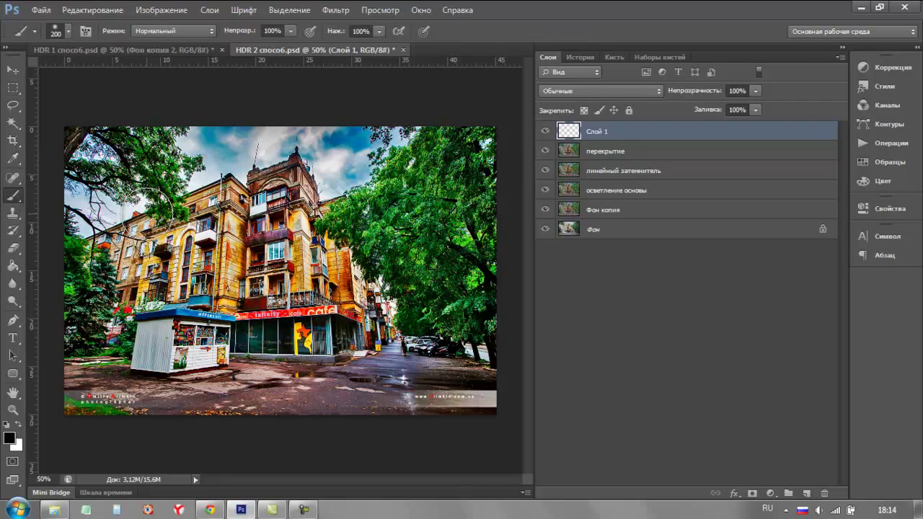
pyautogui.press(']')
pyautogui.press(']')
pyautogui.press('[')
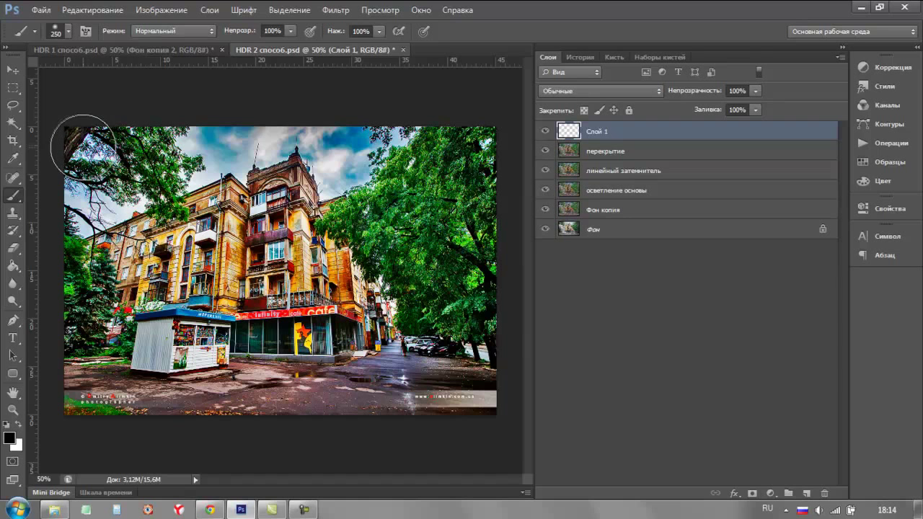
pyautogui.moveTo(86, 138)
pyautogui.mouseDown()
pyautogui.moveTo(154, 134)
pyautogui.moveTo(96, 161)
pyautogui.moveTo(74, 218)
pyautogui.moveTo(83, 195)
pyautogui.moveTo(82, 367)
pyautogui.moveTo(102, 418)
pyautogui.moveTo(76, 401)
pyautogui.moveTo(82, 339)
pyautogui.moveTo(145, 426)
pyautogui.moveTo(438, 411)
pyautogui.moveTo(495, 337)
pyautogui.moveTo(494, 400)
pyautogui.moveTo(505, 350)
pyautogui.moveTo(466, 140)
pyautogui.moveTo(437, 120)
pyautogui.moveTo(406, 119)
pyautogui.moveTo(490, 140)
pyautogui.moveTo(504, 231)
pyautogui.moveTo(452, 146)
pyautogui.moveTo(501, 212)
pyautogui.moveTo(478, 344)
pyautogui.moveTo(391, 419)
pyautogui.moveTo(214, 423)
pyautogui.moveTo(93, 382)
pyautogui.moveTo(72, 206)
pyautogui.moveTo(89, 134)
pyautogui.moveTo(76, 348)
pyautogui.moveTo(128, 443)
pyautogui.mouseUp()
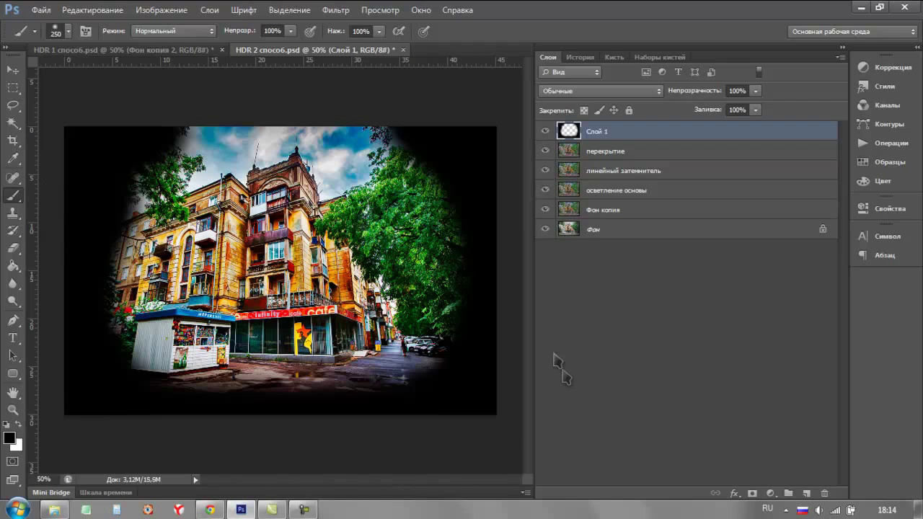
pyautogui.moveTo(183, 115)
pyautogui.mouseDown()
pyautogui.moveTo(199, 103)
pyautogui.moveTo(379, 103)
pyautogui.moveTo(140, 108)
pyautogui.mouseUp()
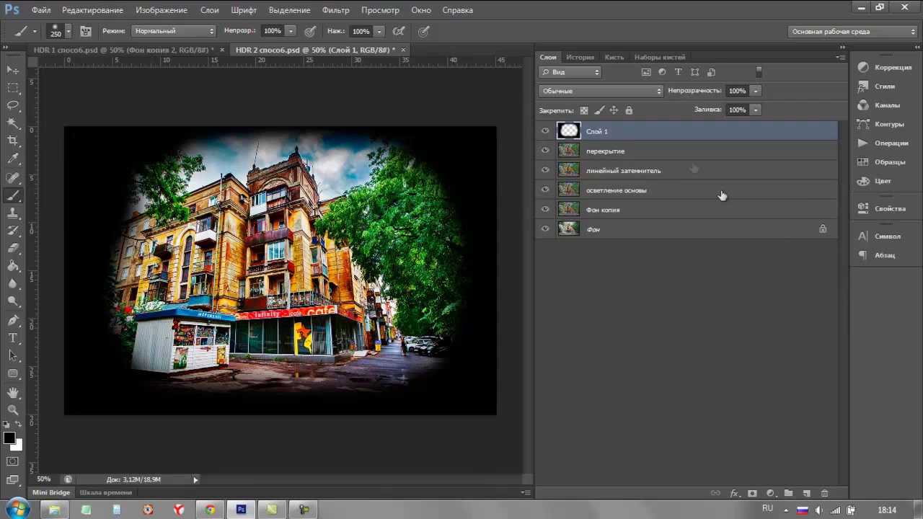
# - Blend the black-edged Слой 1 as Мягкий свет
pyautogui.click(658, 93)
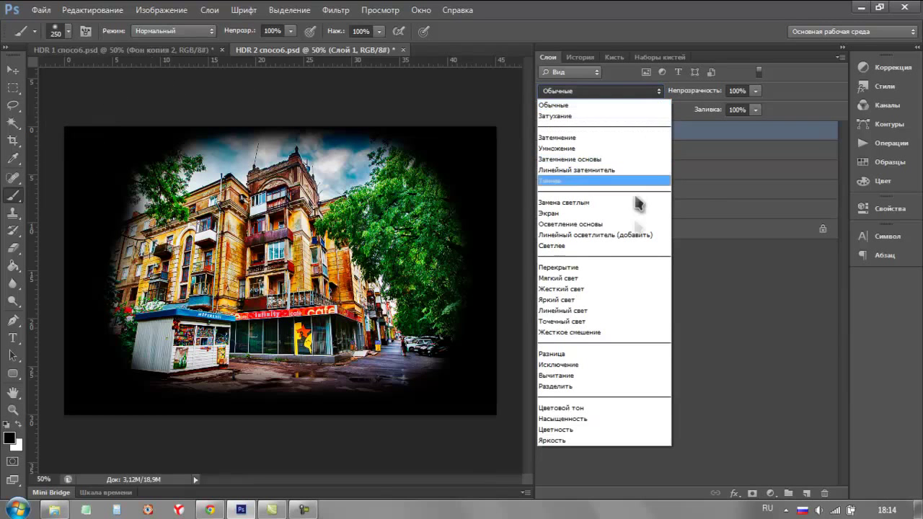
pyautogui.click(618, 280)
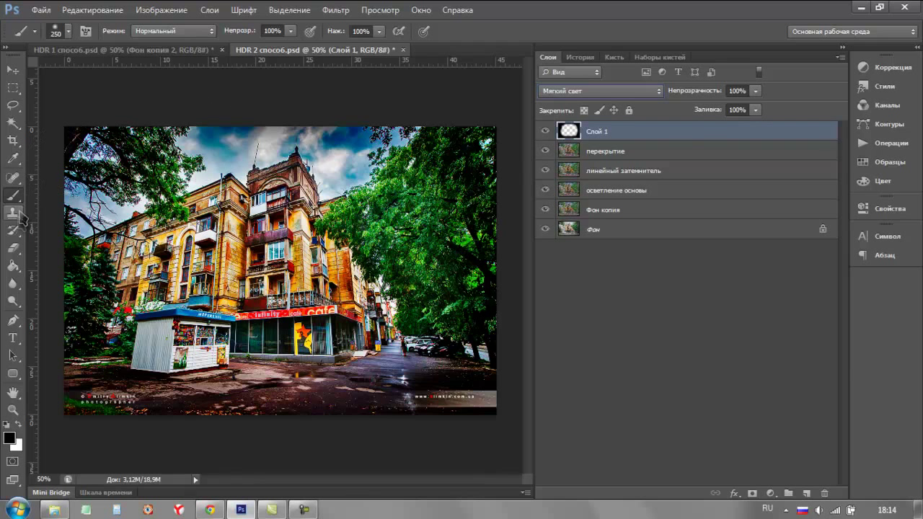
pyautogui.click(13, 248)
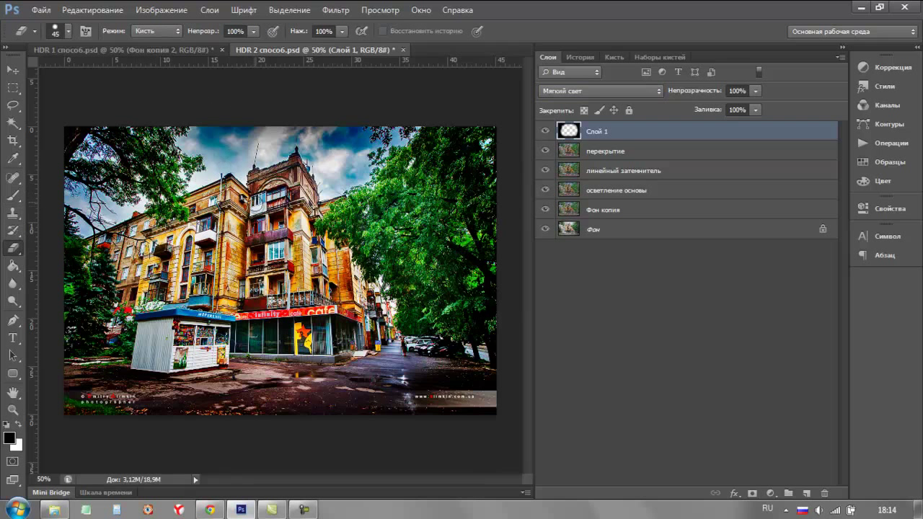
# - Erase the vignette along the top of the sky with a size 100, 50% opacity soft eraser
pyautogui.press(']')
pyautogui.press(']')
pyautogui.press(']')
pyautogui.moveTo(210, 36); pyautogui.dragTo(197, 38)
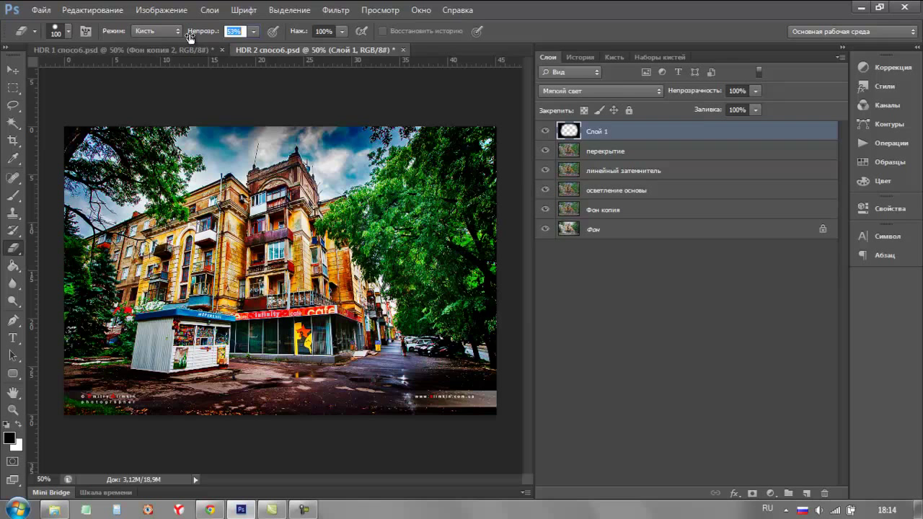
pyautogui.write('50')
pyautogui.moveTo(180, 144); pyautogui.dragTo(404, 137)
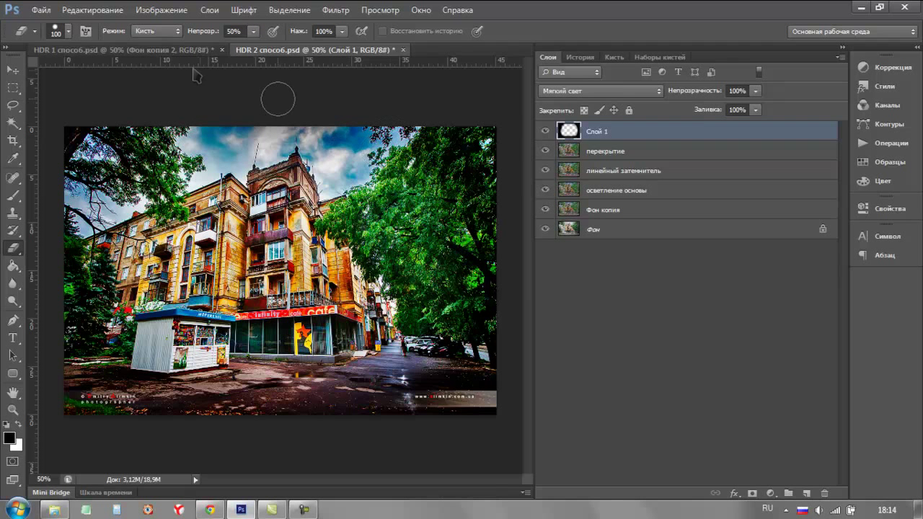
pyautogui.click(68, 33)
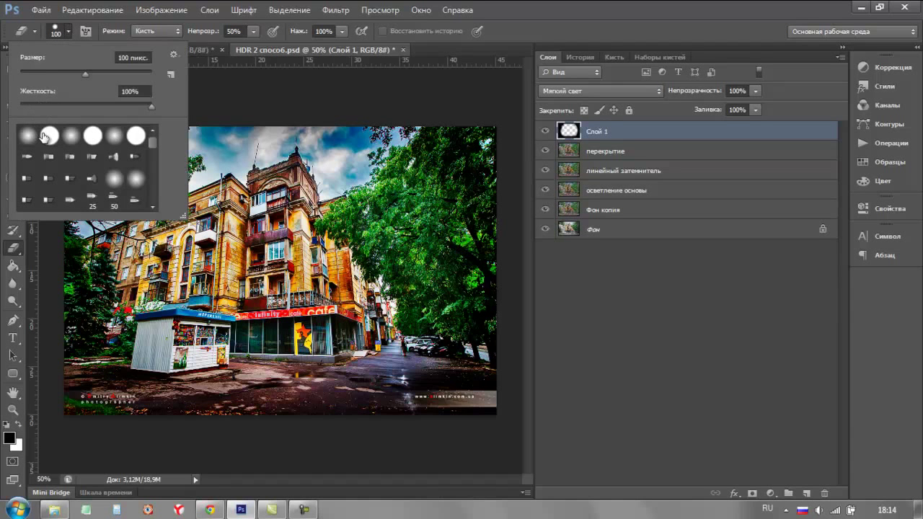
pyautogui.click(68, 31)
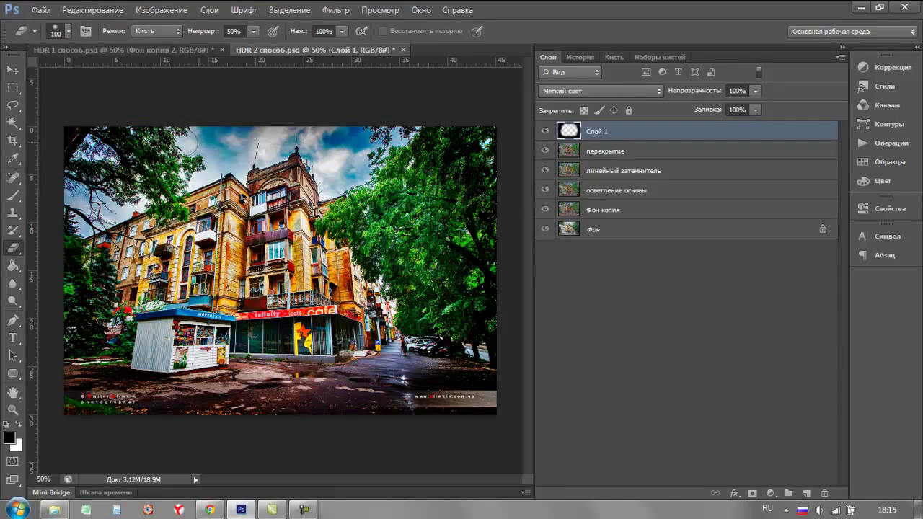
pyautogui.moveTo(184, 141)
pyautogui.mouseDown()
pyautogui.moveTo(426, 138)
pyautogui.moveTo(384, 134)
pyautogui.mouseUp()
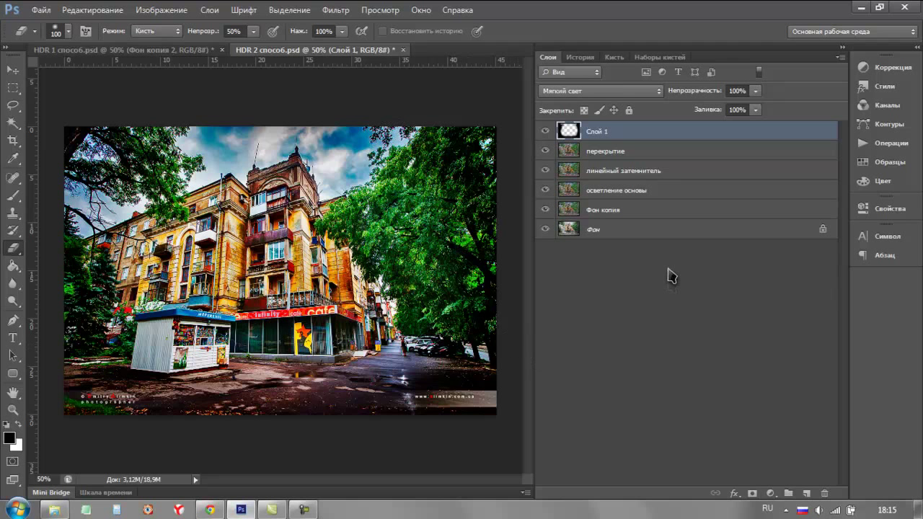
pyautogui.click(125, 52)
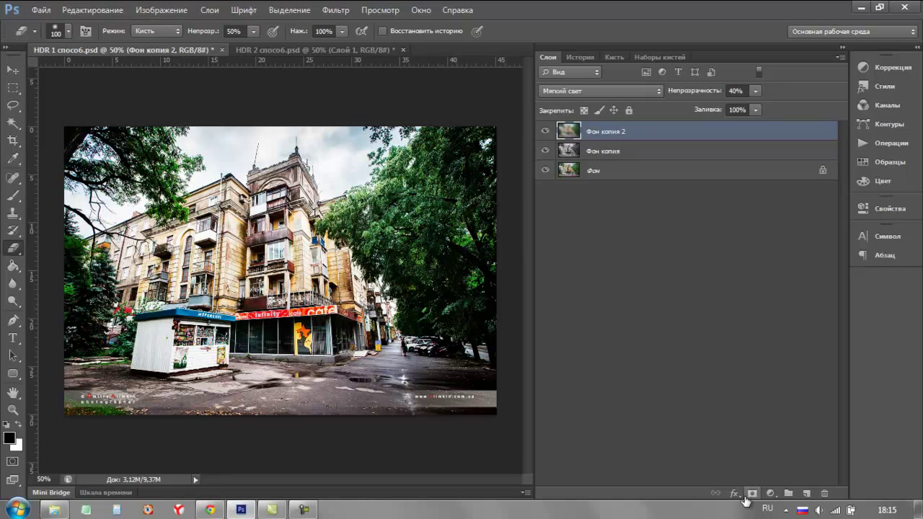
# - Add a Цветовой баланс adjustment layer with midtones red +12, green +8, yellow −26
pyautogui.click(770, 495)
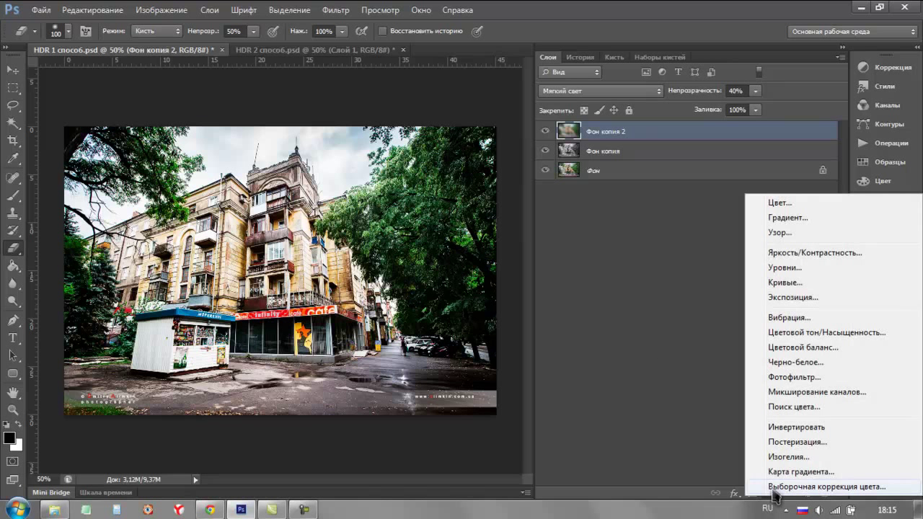
pyautogui.click(795, 347)
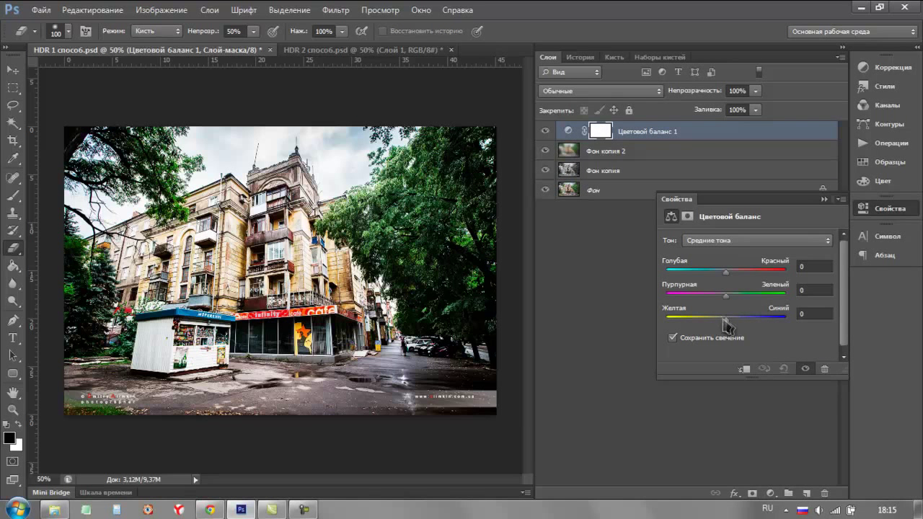
pyautogui.moveTo(727, 320); pyautogui.dragTo(713, 321)
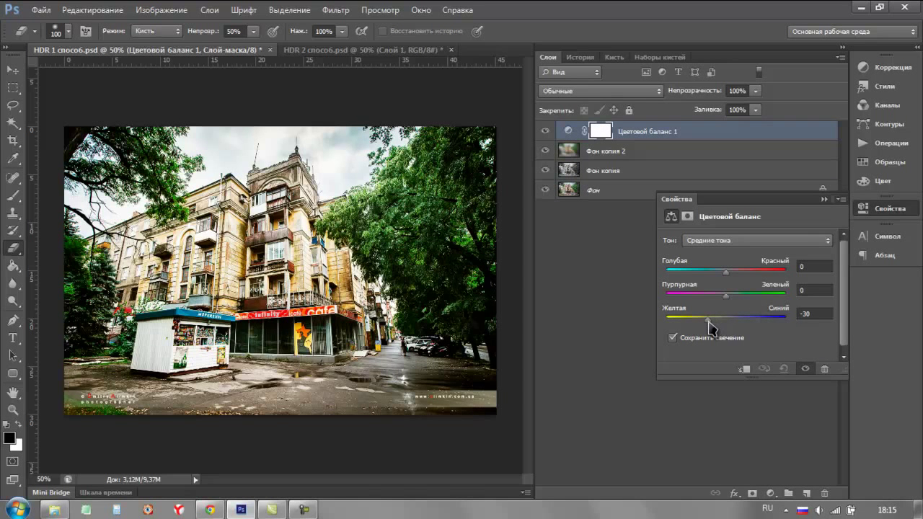
pyautogui.moveTo(728, 299)
pyautogui.mouseDown()
pyautogui.moveTo(737, 299)
pyautogui.moveTo(712, 273)
pyautogui.moveTo(734, 272)
pyautogui.mouseUp()
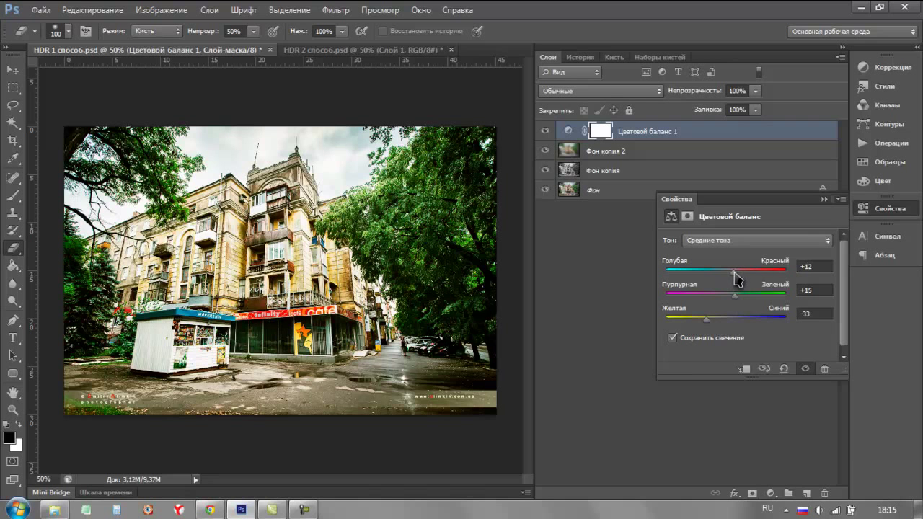
pyautogui.moveTo(736, 296); pyautogui.dragTo(731, 297)
pyautogui.moveTo(706, 319); pyautogui.dragTo(710, 319)
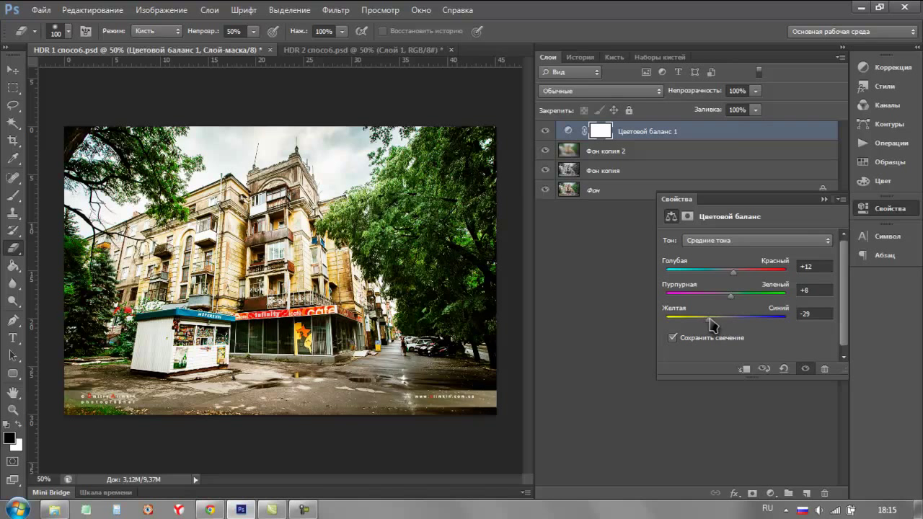
pyautogui.click(824, 200)
pyautogui.click(770, 493)
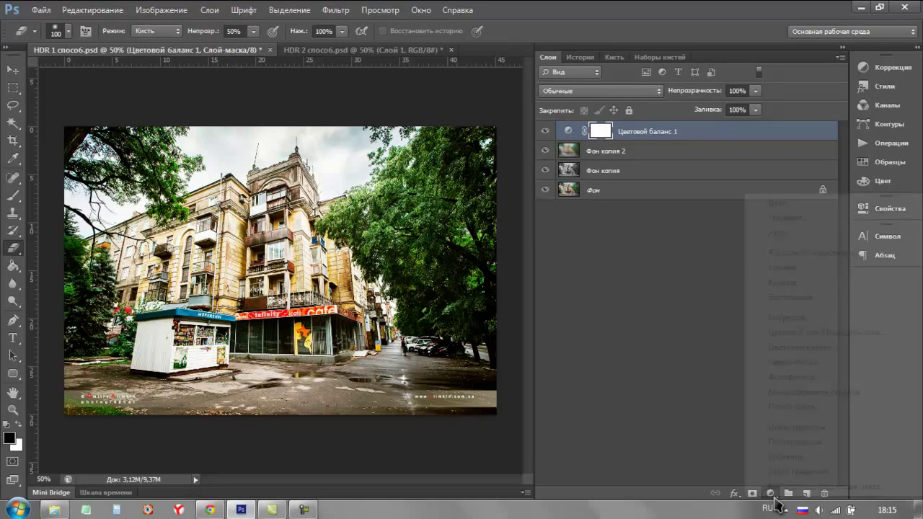
# - Add a Цветовой тон/Насыщенность layer: saturation +41, hue −2, lightness −7
pyautogui.click(808, 333)
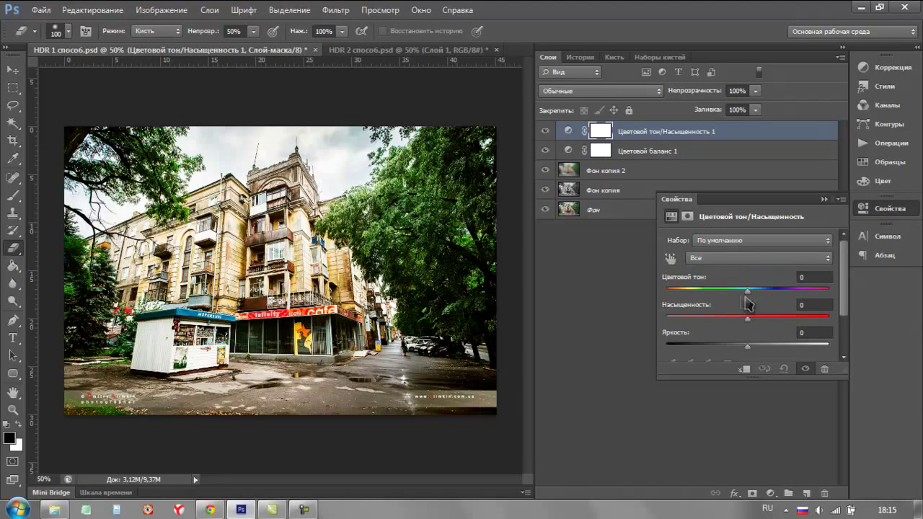
pyautogui.moveTo(748, 319); pyautogui.dragTo(768, 320)
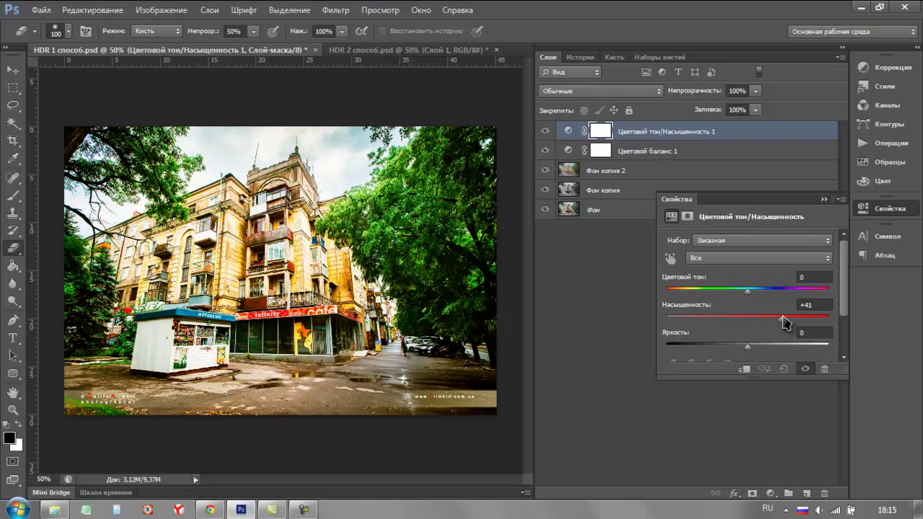
pyautogui.moveTo(746, 347); pyautogui.dragTo(734, 347)
pyautogui.moveTo(739, 353); pyautogui.dragTo(744, 354)
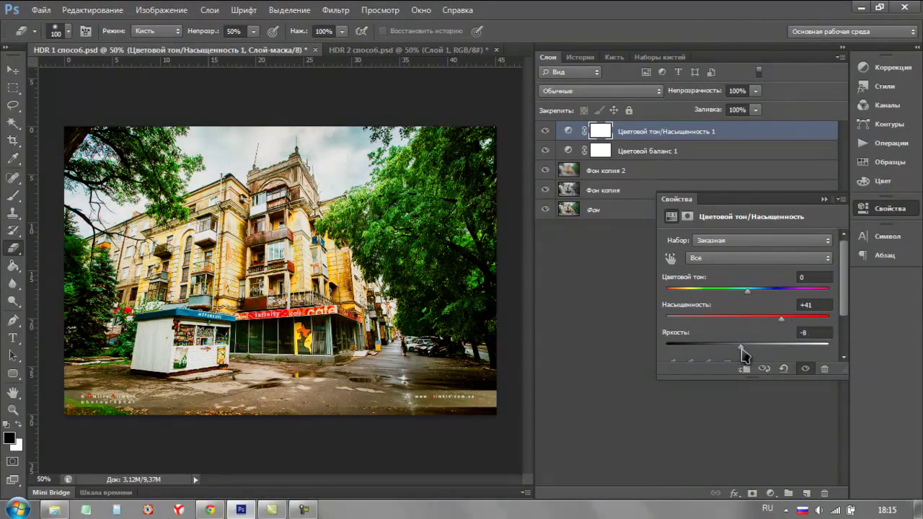
pyautogui.moveTo(747, 292); pyautogui.dragTo(756, 296)
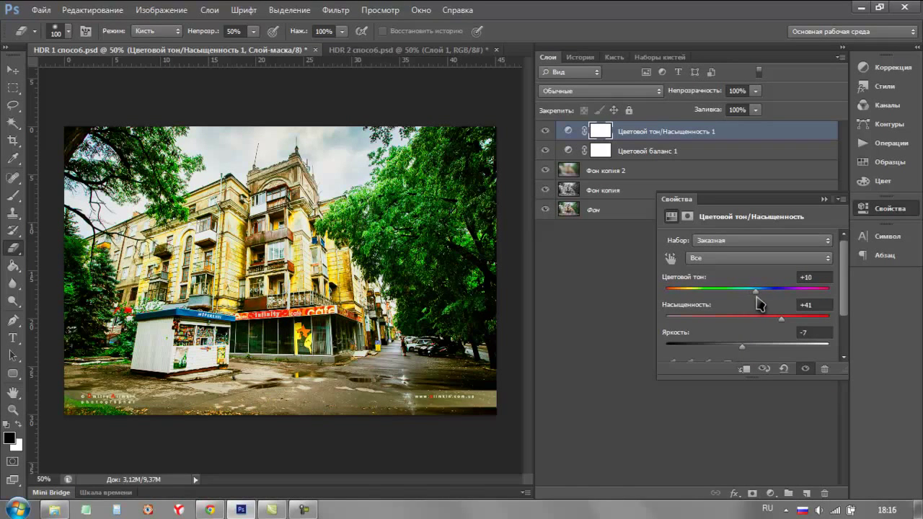
pyautogui.moveTo(758, 296); pyautogui.dragTo(747, 297)
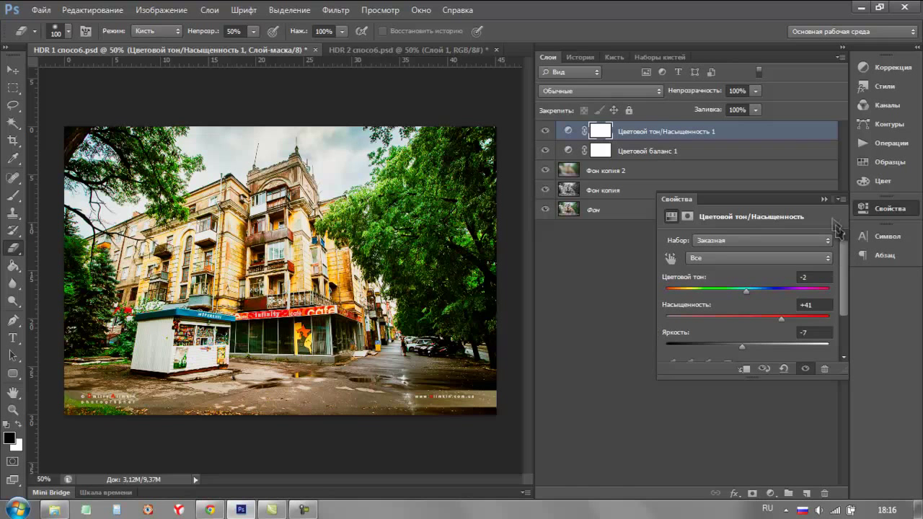
pyautogui.click(824, 199)
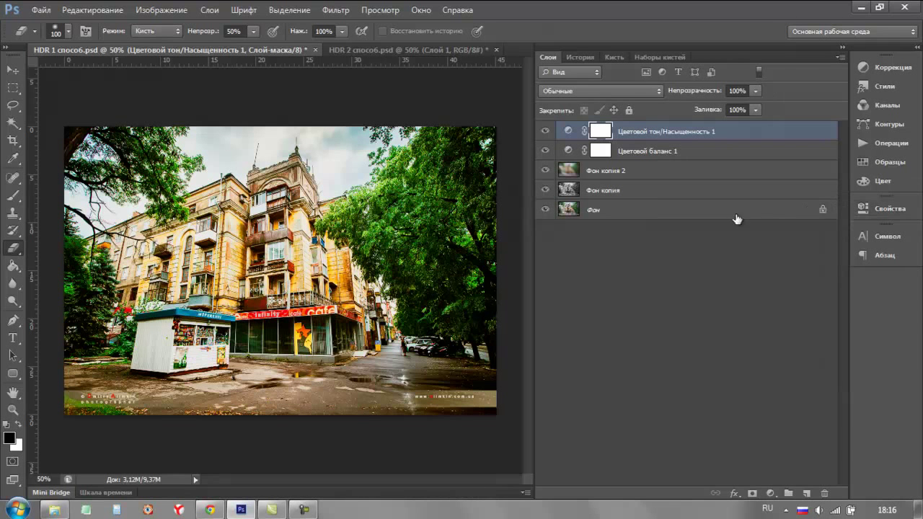
pyautogui.click(805, 494)
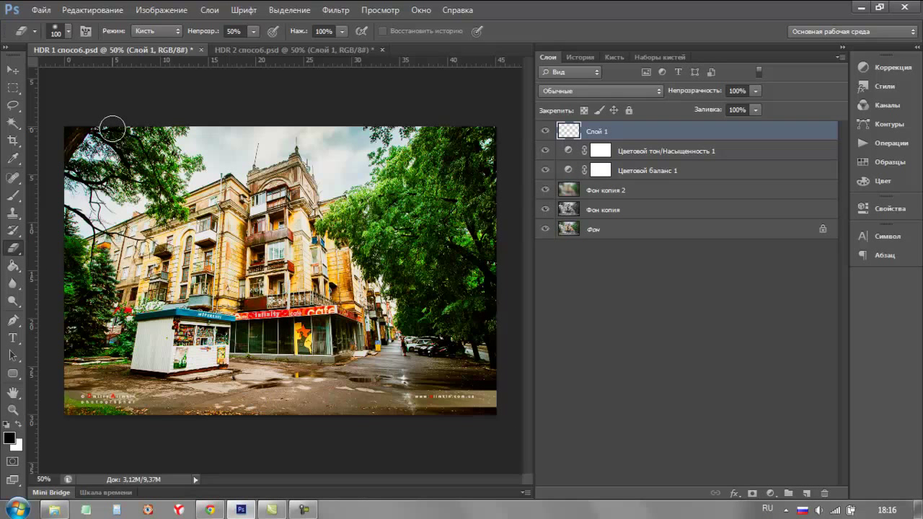
# - Paint black around all edges of Слой 1 with a size 250 brush, forming an oval vignette
pyautogui.click(13, 201)
pyautogui.moveTo(154, 103)
pyautogui.mouseDown()
pyautogui.moveTo(133, 129)
pyautogui.moveTo(82, 149)
pyautogui.moveTo(91, 158)
pyautogui.moveTo(63, 278)
pyautogui.moveTo(95, 385)
pyautogui.moveTo(134, 411)
pyautogui.moveTo(65, 373)
pyautogui.moveTo(117, 160)
pyautogui.moveTo(108, 154)
pyautogui.moveTo(98, 329)
pyautogui.moveTo(181, 408)
pyautogui.moveTo(296, 426)
pyautogui.moveTo(238, 422)
pyautogui.moveTo(385, 412)
pyautogui.moveTo(471, 382)
pyautogui.moveTo(454, 414)
pyautogui.moveTo(486, 282)
pyautogui.moveTo(470, 161)
pyautogui.moveTo(403, 128)
pyautogui.moveTo(402, 108)
pyautogui.mouseUp()
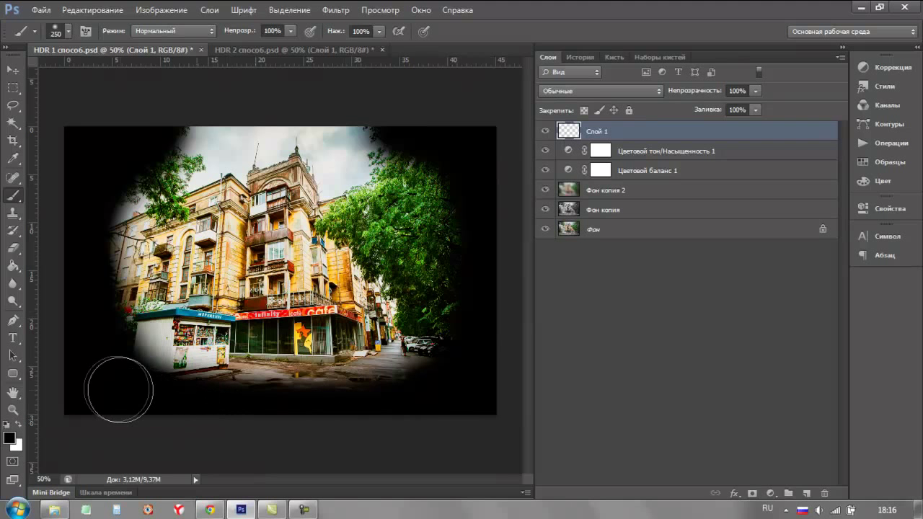
pyautogui.moveTo(53, 259)
pyautogui.mouseDown()
pyautogui.moveTo(103, 134)
pyautogui.moveTo(62, 288)
pyautogui.moveTo(130, 97)
pyautogui.moveTo(381, 103)
pyautogui.moveTo(189, 99)
pyautogui.moveTo(142, 111)
pyautogui.moveTo(367, 93)
pyautogui.mouseUp()
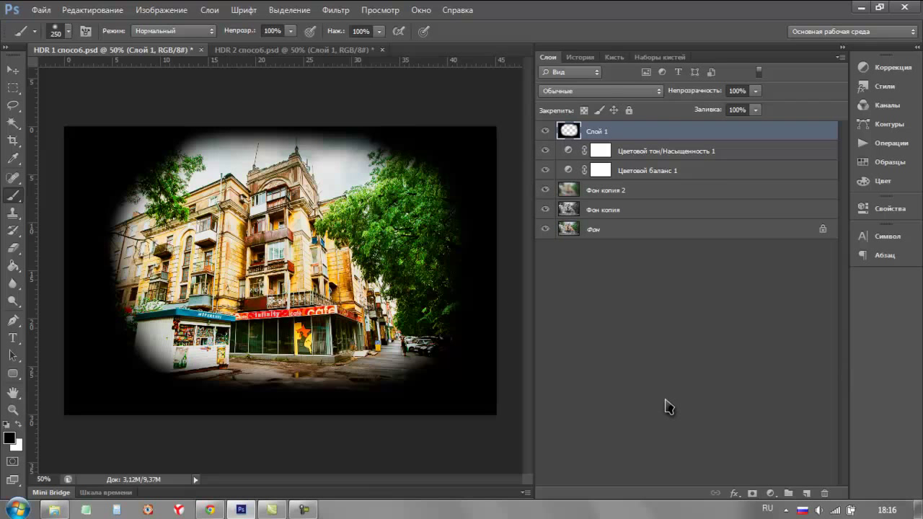
# - Set the vignette layer's blend mode to Soft Light after trying Overlay
pyautogui.click(642, 91)
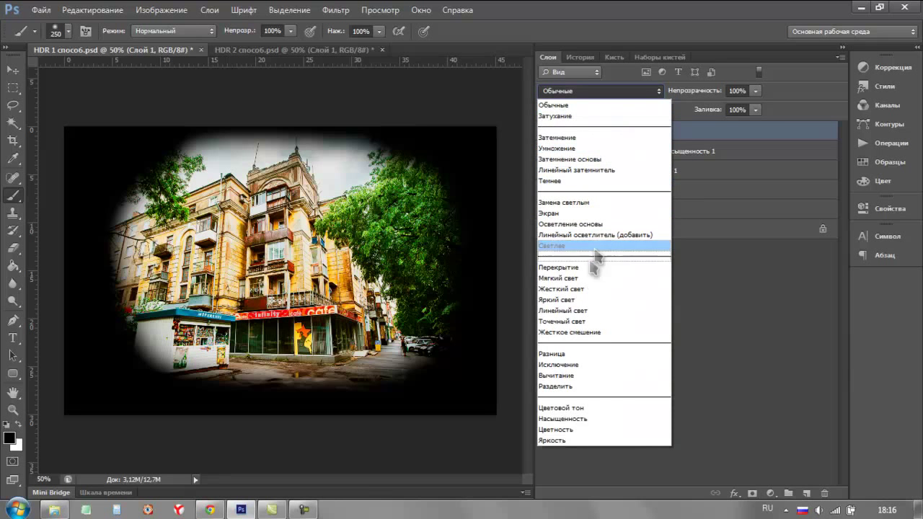
pyautogui.click(580, 266)
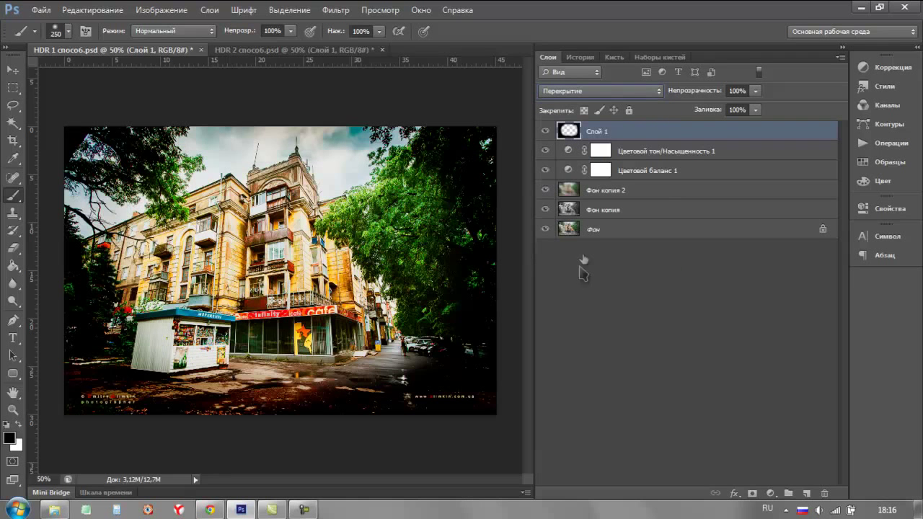
pyautogui.click(611, 91)
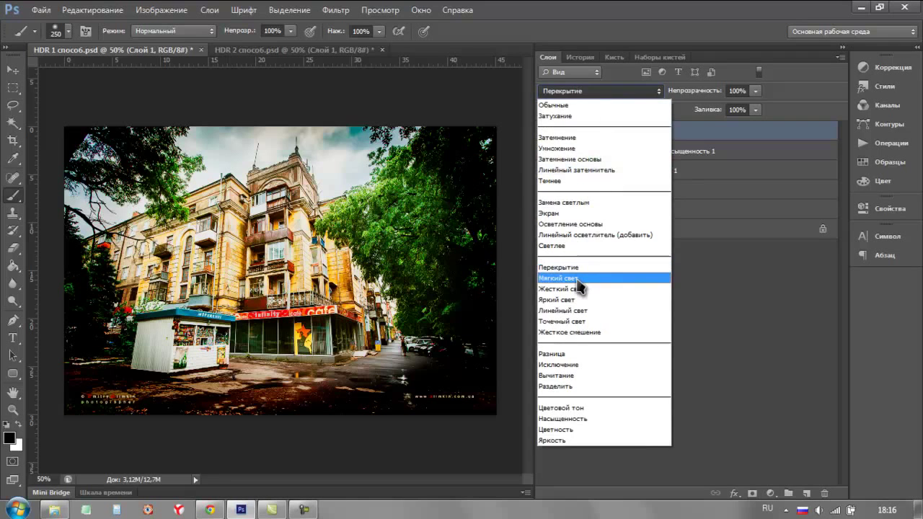
pyautogui.click(580, 276)
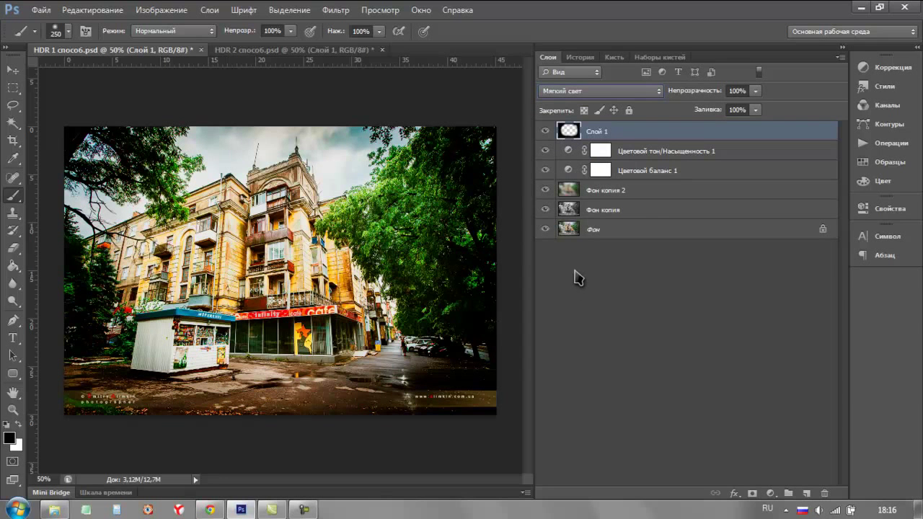
# - Erase part of the vignette along the top sky and lower its opacity to 60%
pyautogui.click(15, 250)
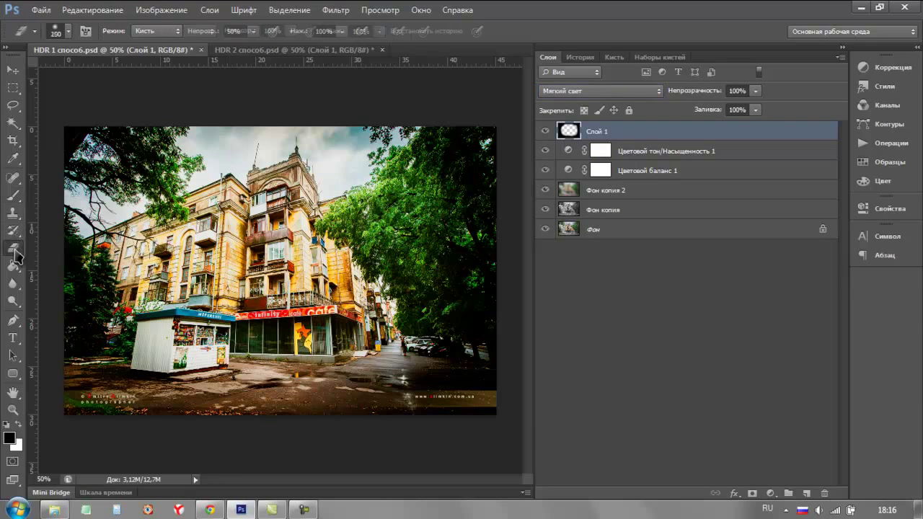
pyautogui.moveTo(180, 141)
pyautogui.mouseDown()
pyautogui.moveTo(375, 135)
pyautogui.moveTo(209, 130)
pyautogui.moveTo(195, 133)
pyautogui.moveTo(199, 148)
pyautogui.mouseUp()
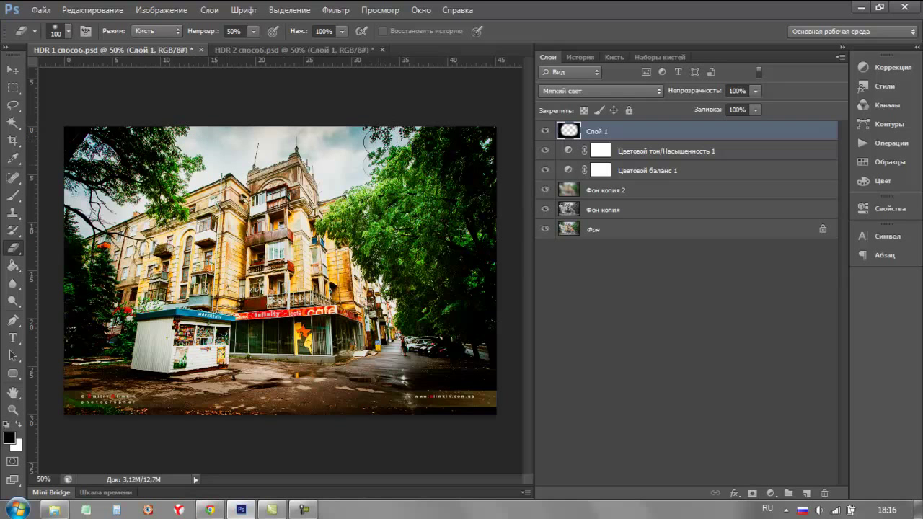
pyautogui.moveTo(711, 92); pyautogui.dragTo(690, 93)
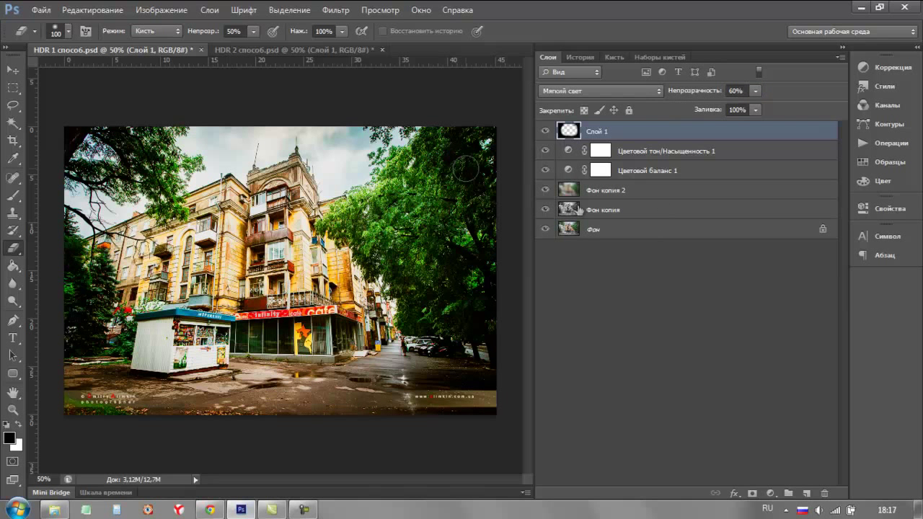
# - Compare the first HDR version with the original background photo, then restore all layers
pyautogui.click(257, 52)
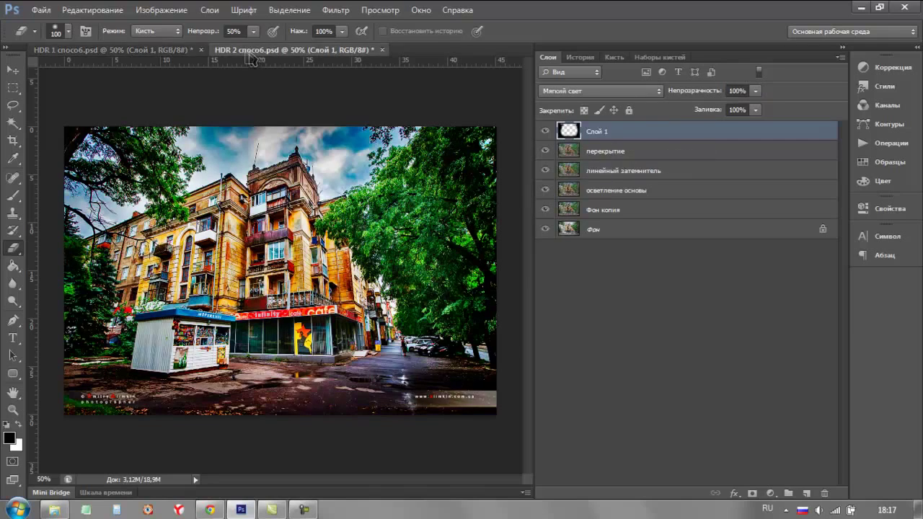
pyautogui.click(128, 54)
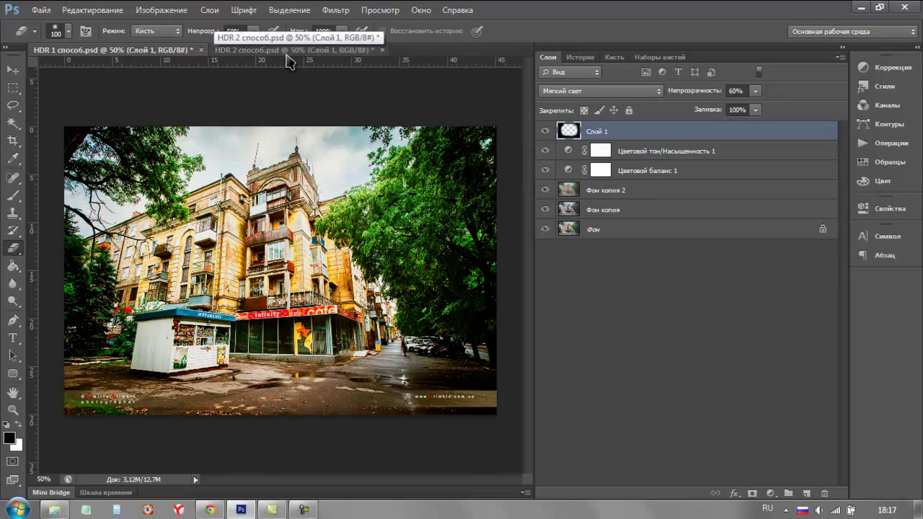
pyautogui.keyDown('alt'); pyautogui.click(546, 230); pyautogui.keyUp('alt')
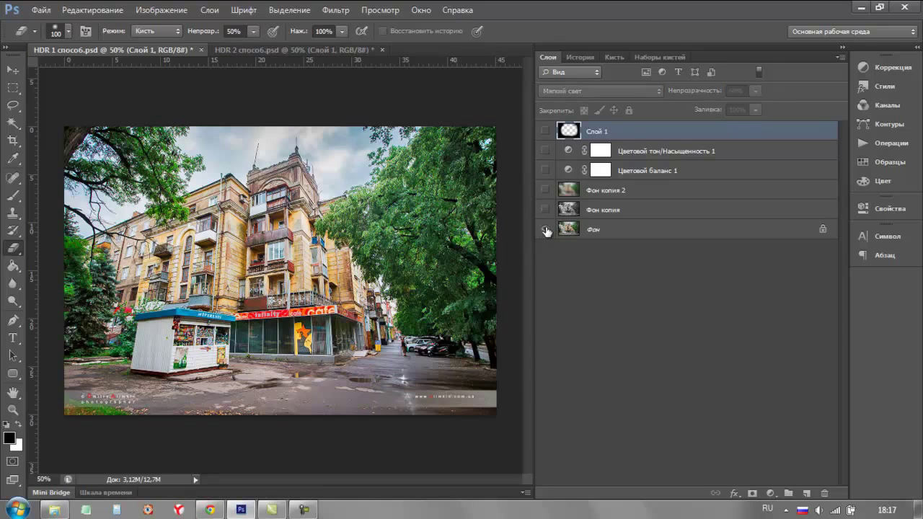
pyautogui.keyDown('alt'); pyautogui.click(546, 229); pyautogui.keyUp('alt')
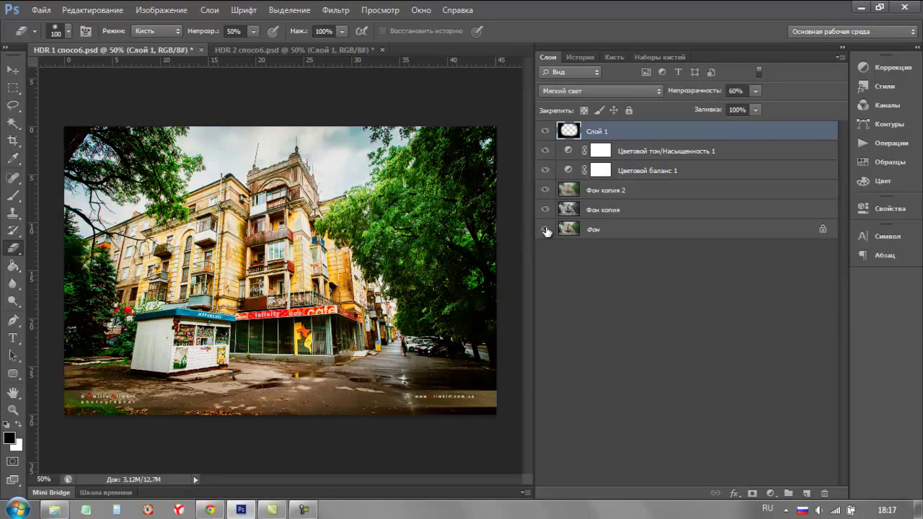
# - Compare HDR 2 способ.psd with the original photo, ending with all six layers visible
pyautogui.click(299, 50)
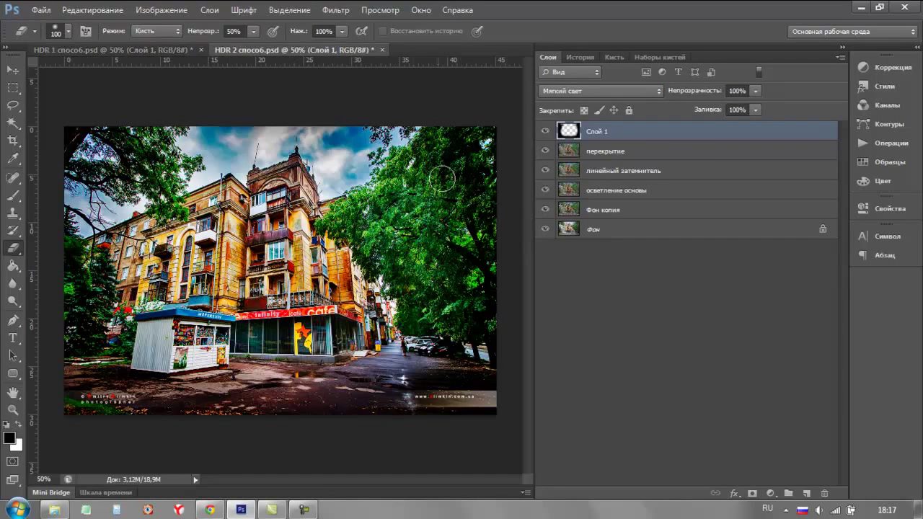
pyautogui.keyDown('alt'); pyautogui.click(546, 230); pyautogui.keyUp('alt')
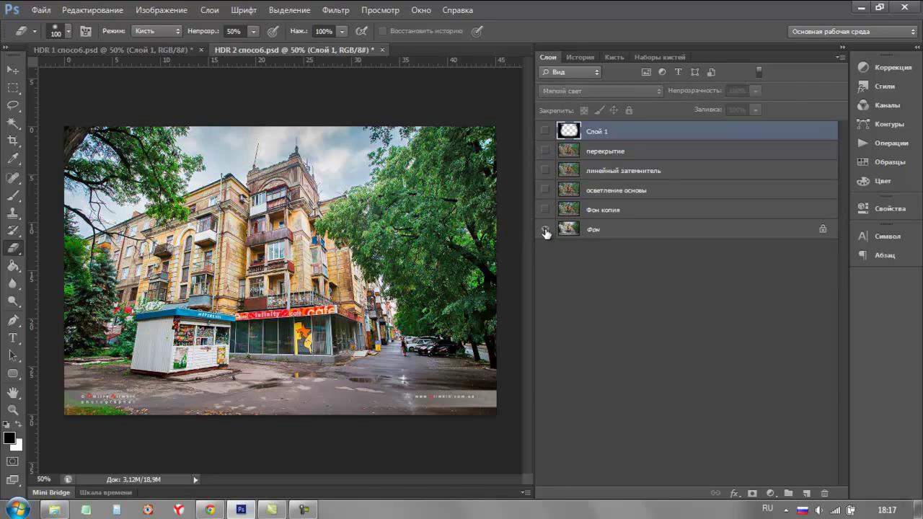
pyautogui.keyDown('alt'); pyautogui.click(546, 230); pyautogui.keyUp('alt')
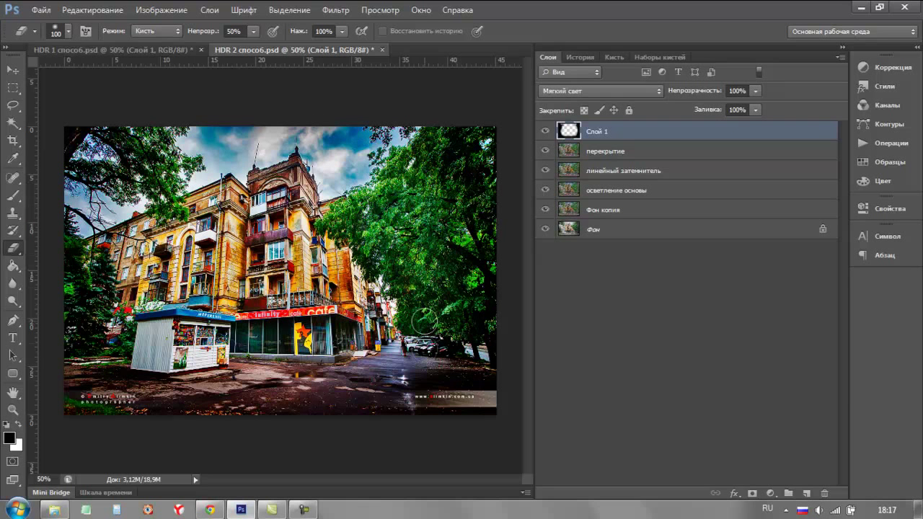
pyautogui.click(303, 510)
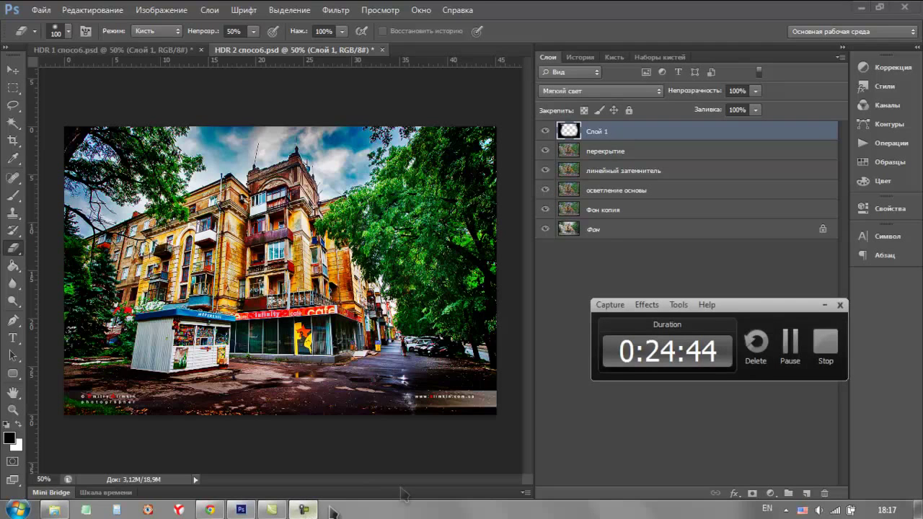